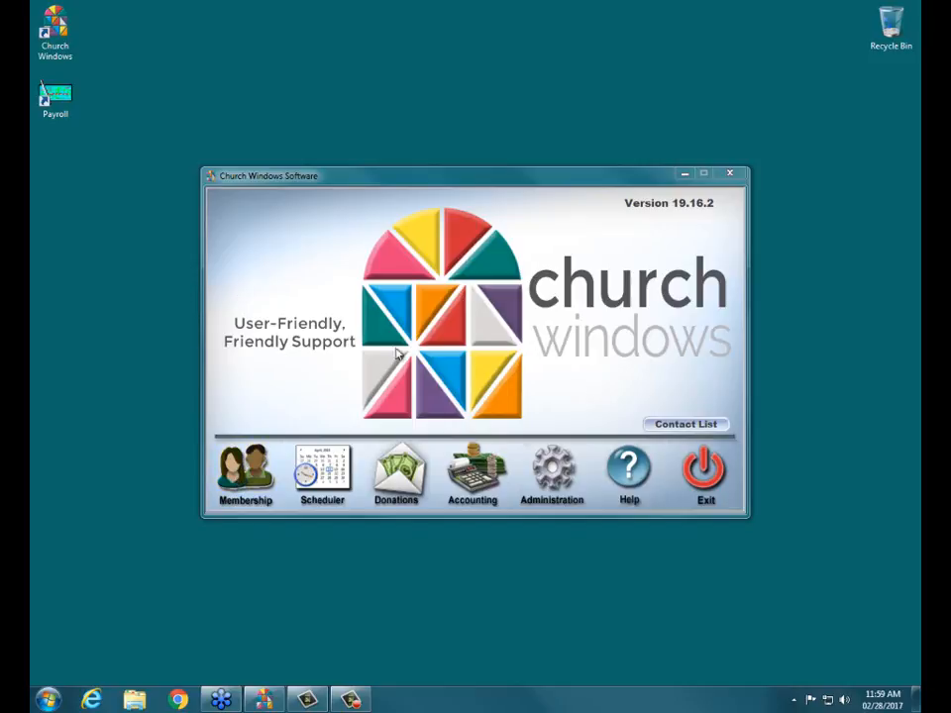
Open the user security settings, make the first listed user active and enter the account password
{"action": "left_click", "coordinate": [538, 485]}
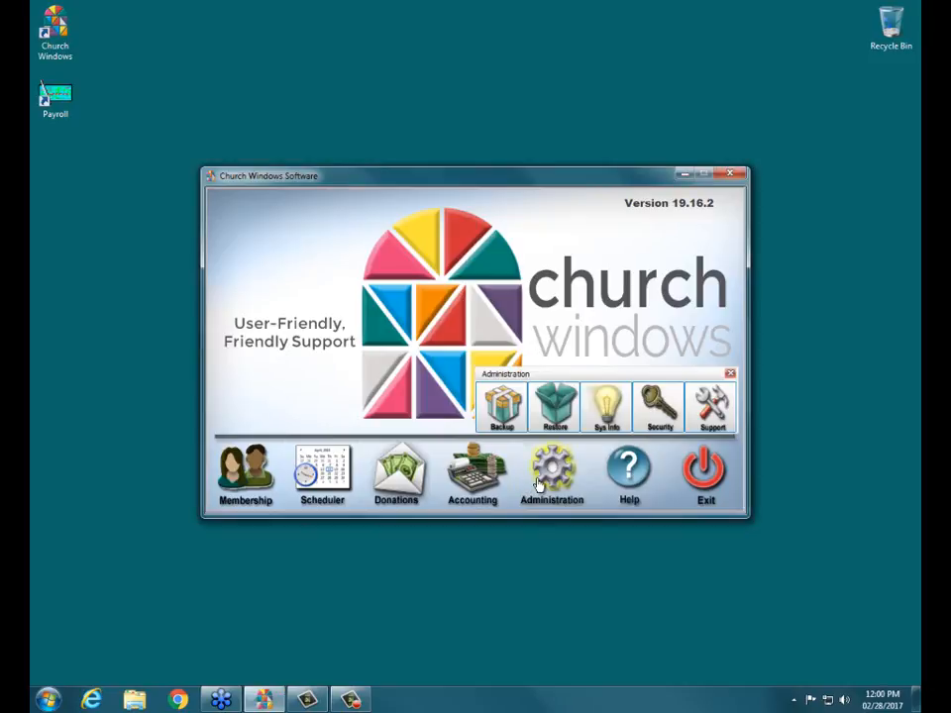
{"action": "left_click", "coordinate": [660, 398]}
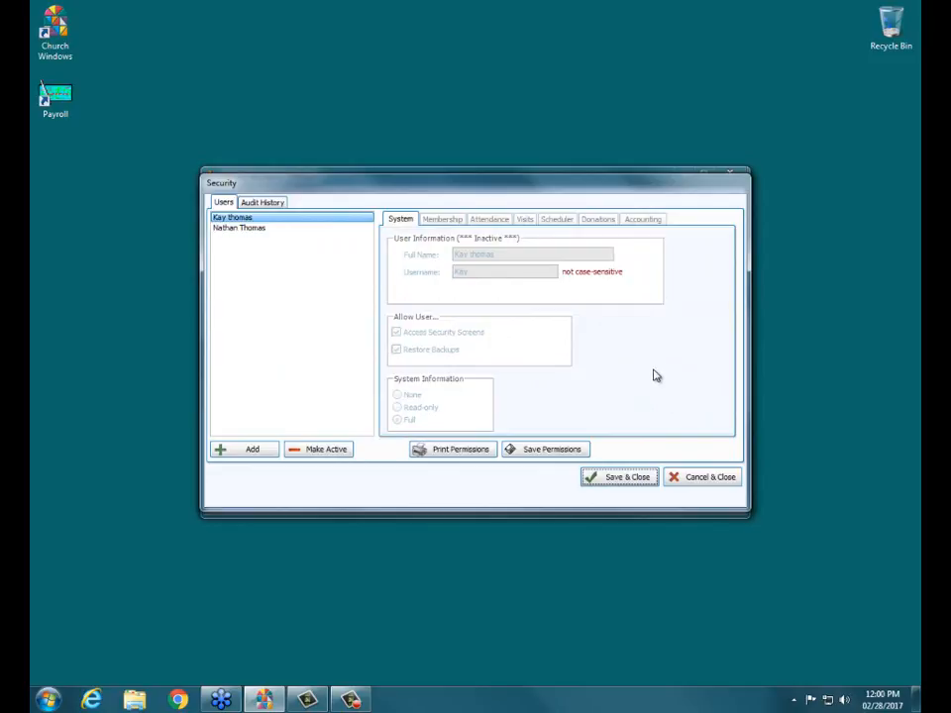
{"action": "left_click", "coordinate": [240, 219]}
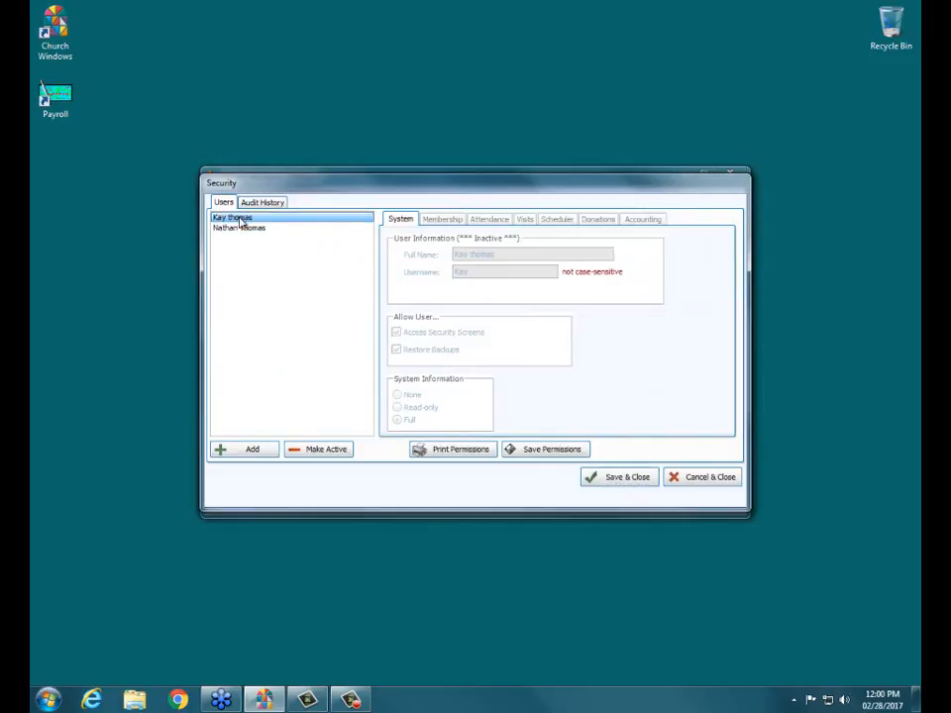
{"action": "left_click", "coordinate": [339, 448]}
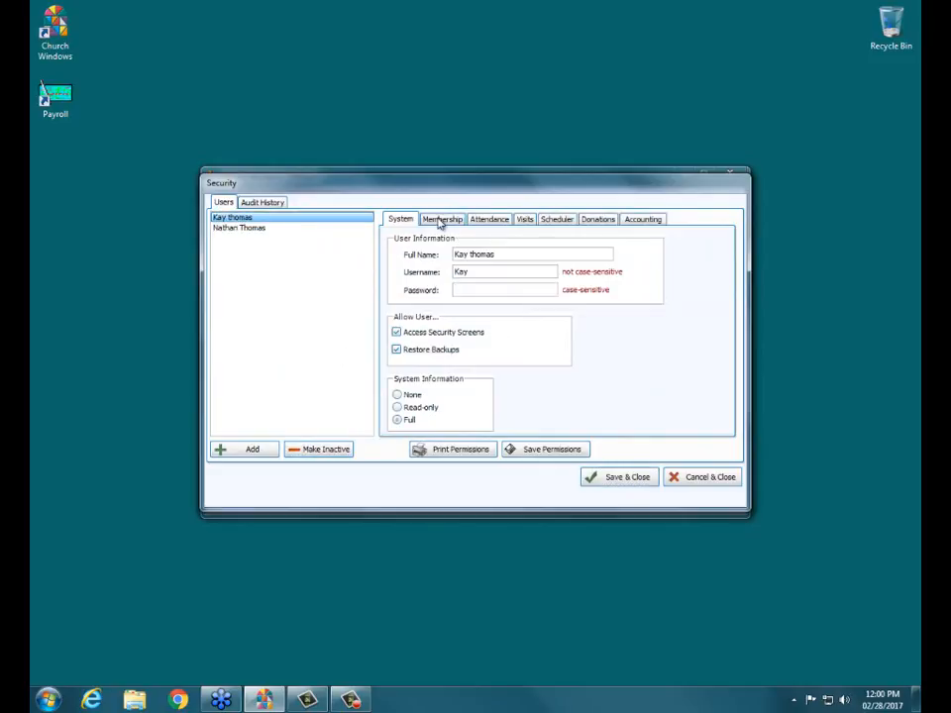
{"action": "type", "text": "***"}
Examine the user's Membership permissions, including Mass Edit, and close the security settings without saving
{"action": "left_click", "coordinate": [442, 221]}
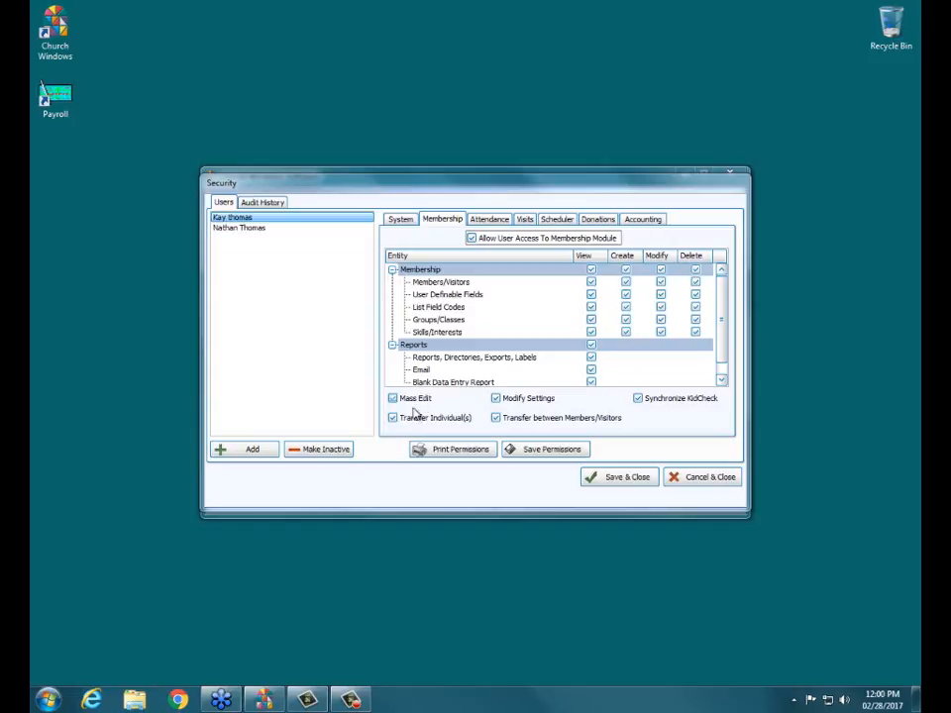
{"action": "left_click", "coordinate": [314, 451]}
{"action": "left_click", "coordinate": [597, 392]}
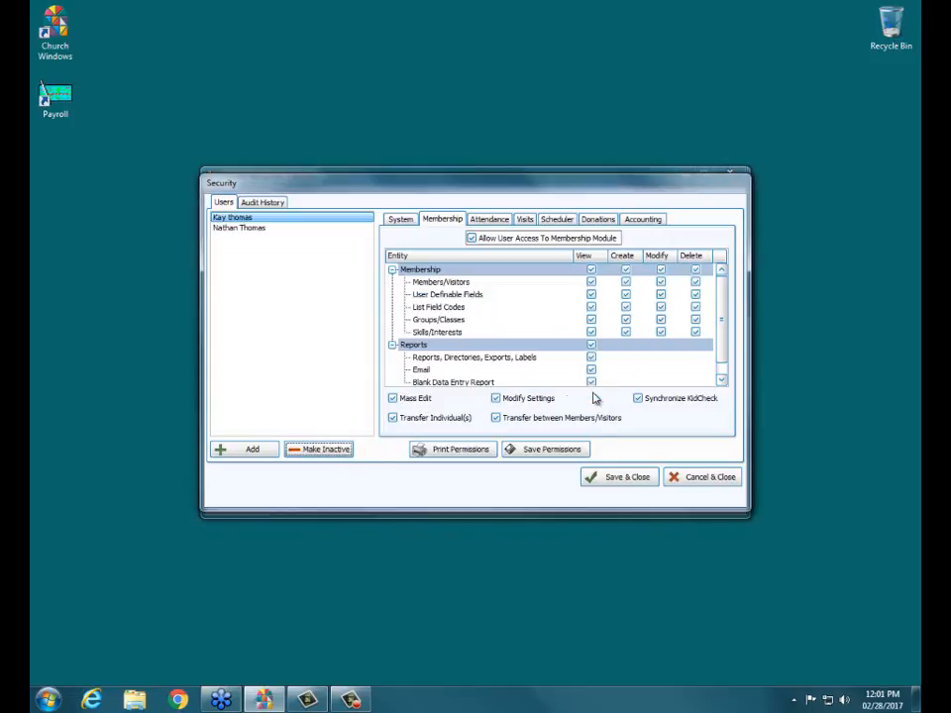
{"action": "left_click", "coordinate": [700, 476]}
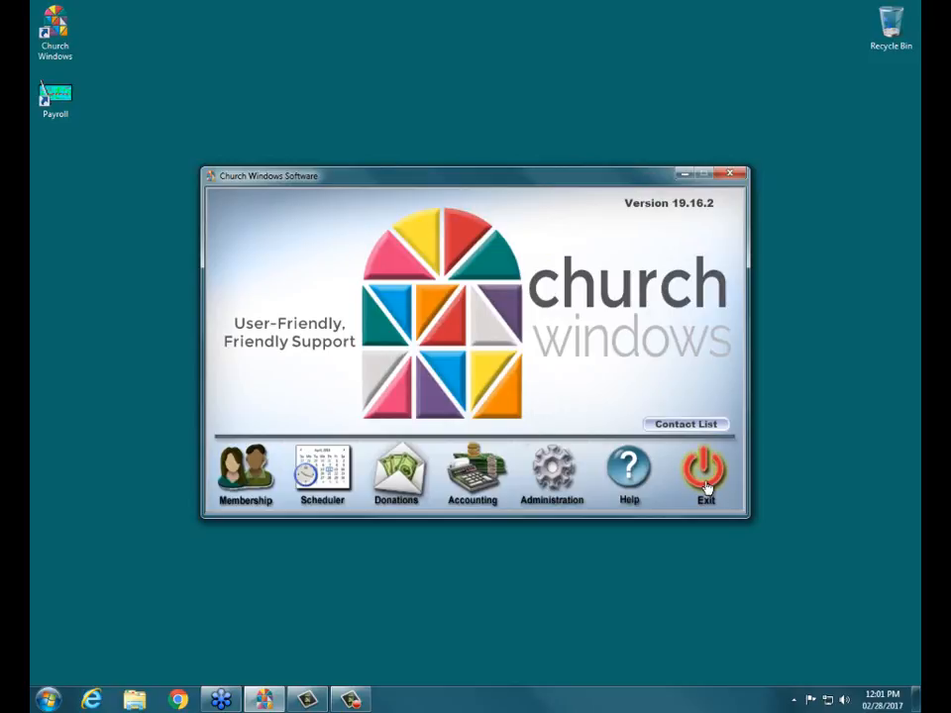
Check the option to back up the member file before mass edit in the Membership module's settings, and cancel
{"action": "left_click", "coordinate": [269, 485]}
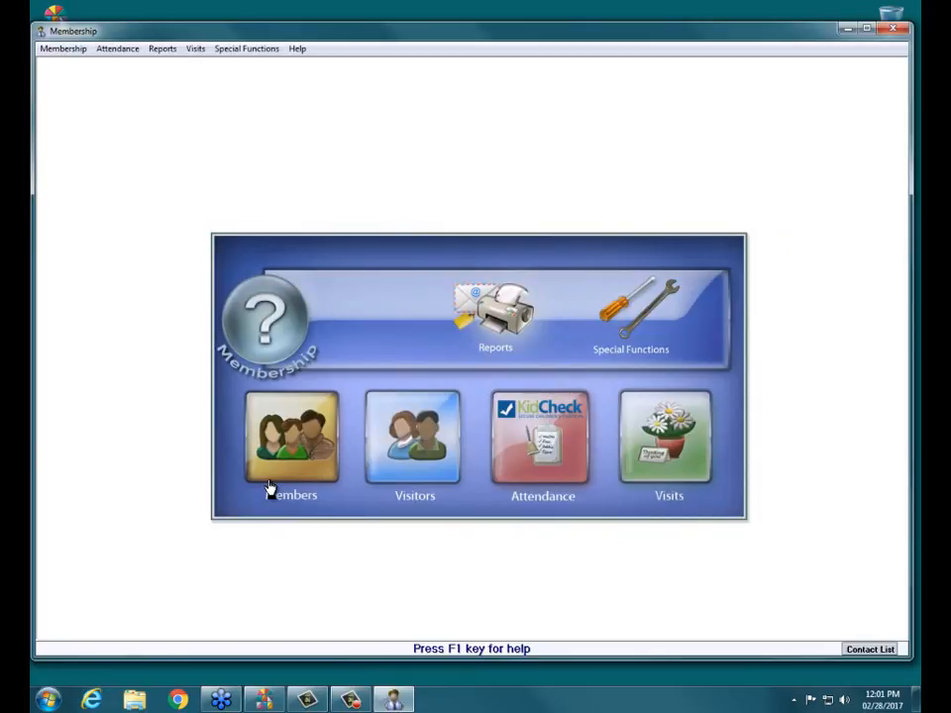
{"action": "left_click", "coordinate": [668, 313]}
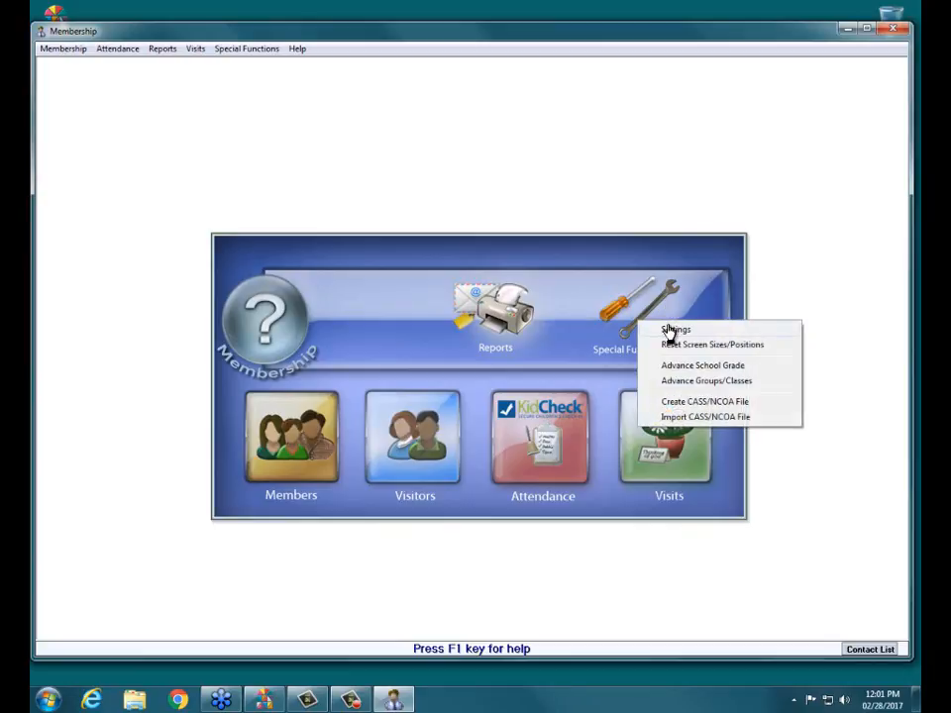
{"action": "left_click", "coordinate": [670, 331]}
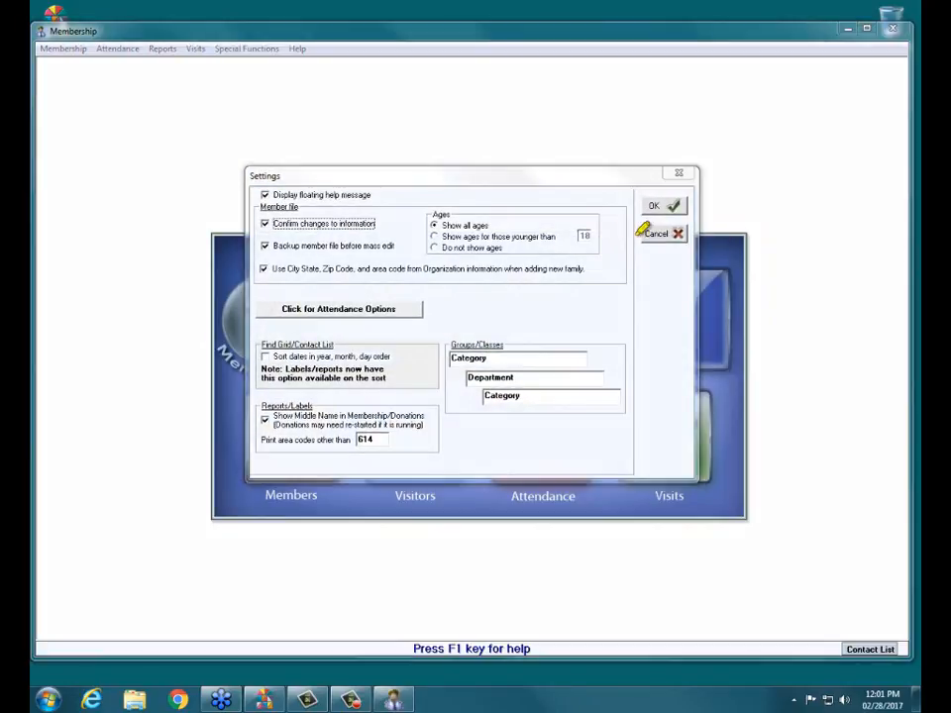
{"action": "left_click_drag", "start_coordinate": [265, 239], "coordinate": [403, 241]}
{"action": "left_click", "coordinate": [683, 238]}
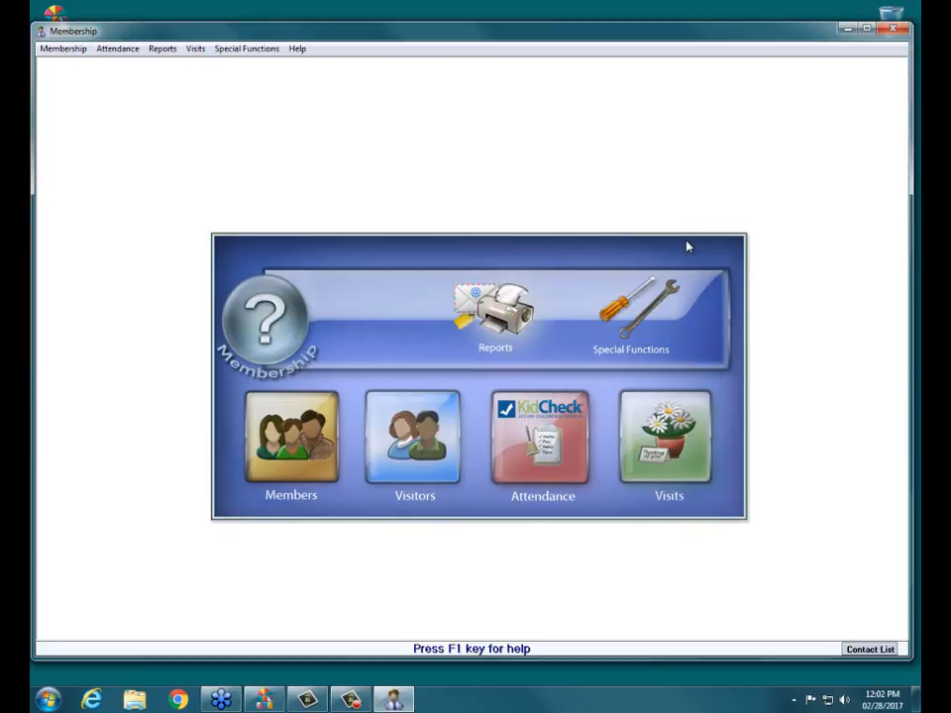
Search the member records for birth dates in the range 09012011:06302012
{"action": "left_click", "coordinate": [288, 471]}
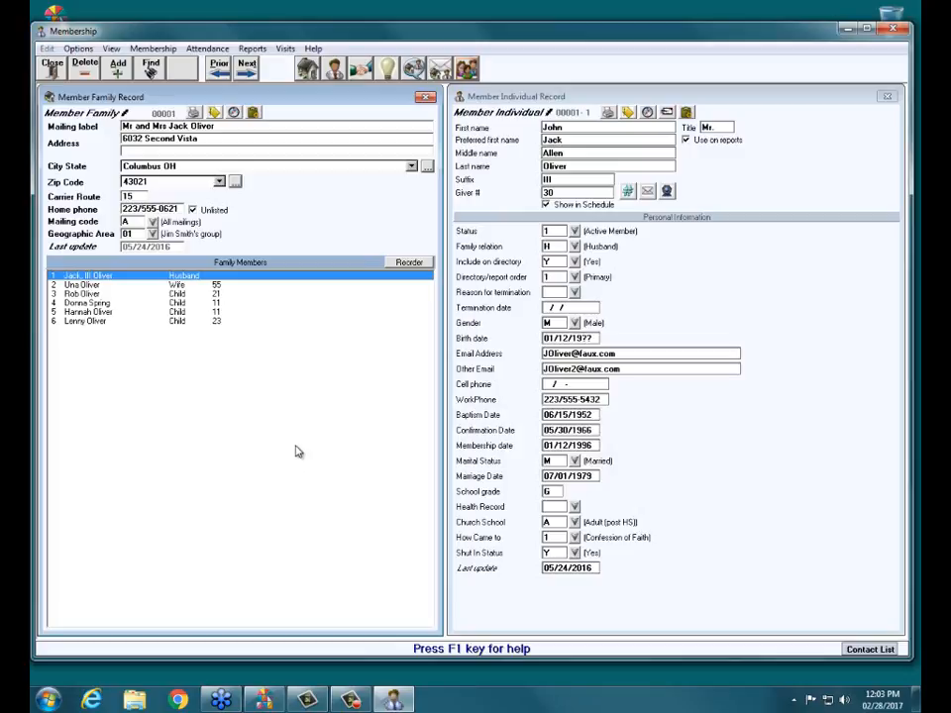
{"action": "left_click", "coordinate": [152, 67]}
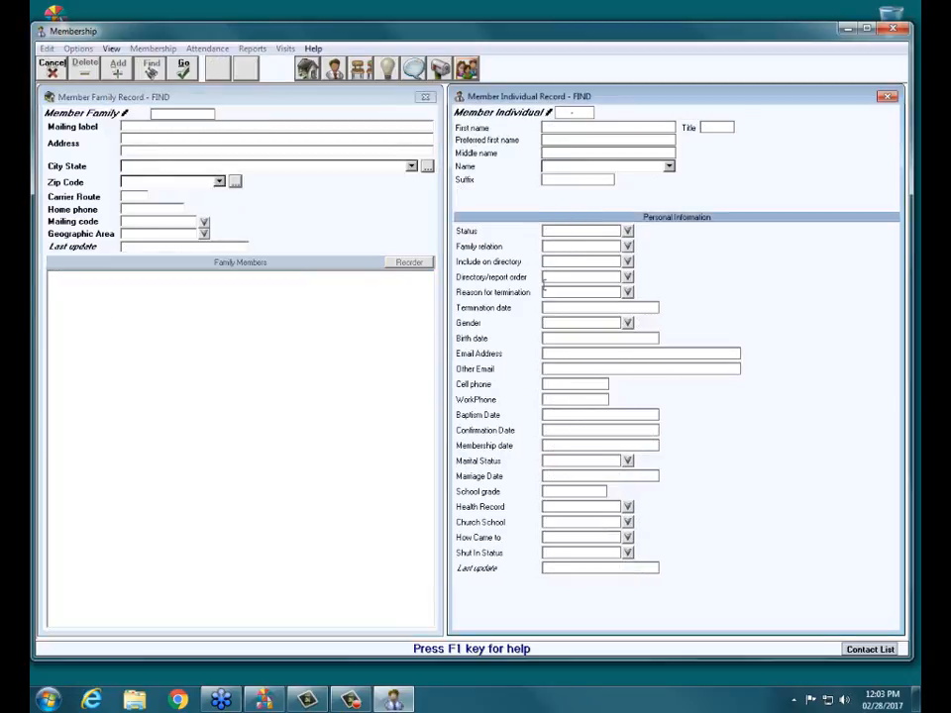
{"action": "left_click", "coordinate": [547, 337]}
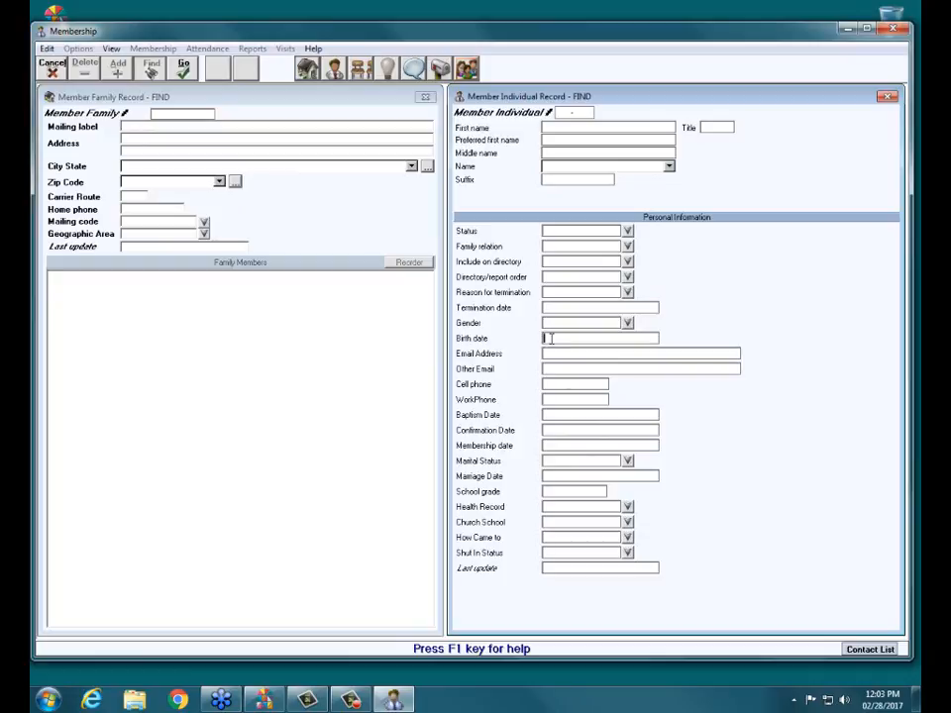
{"action": "type", "text": "09012011:0630201"}
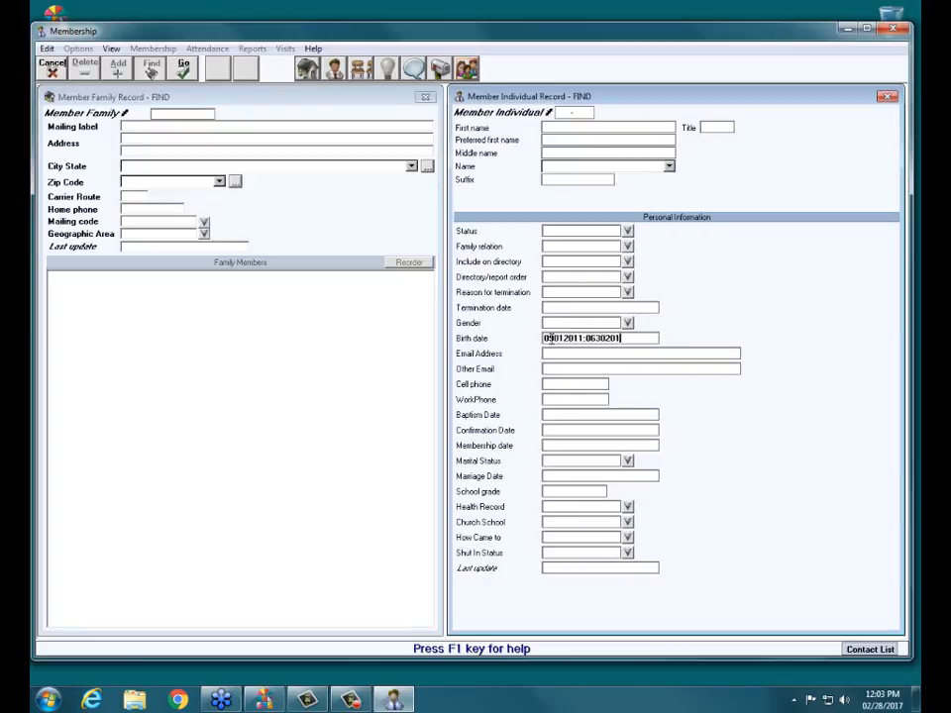
{"action": "type", "text": "2"}
{"action": "left_click", "coordinate": [653, 338]}
{"action": "left_click", "coordinate": [653, 338]}
{"action": "left_click", "coordinate": [183, 69]}
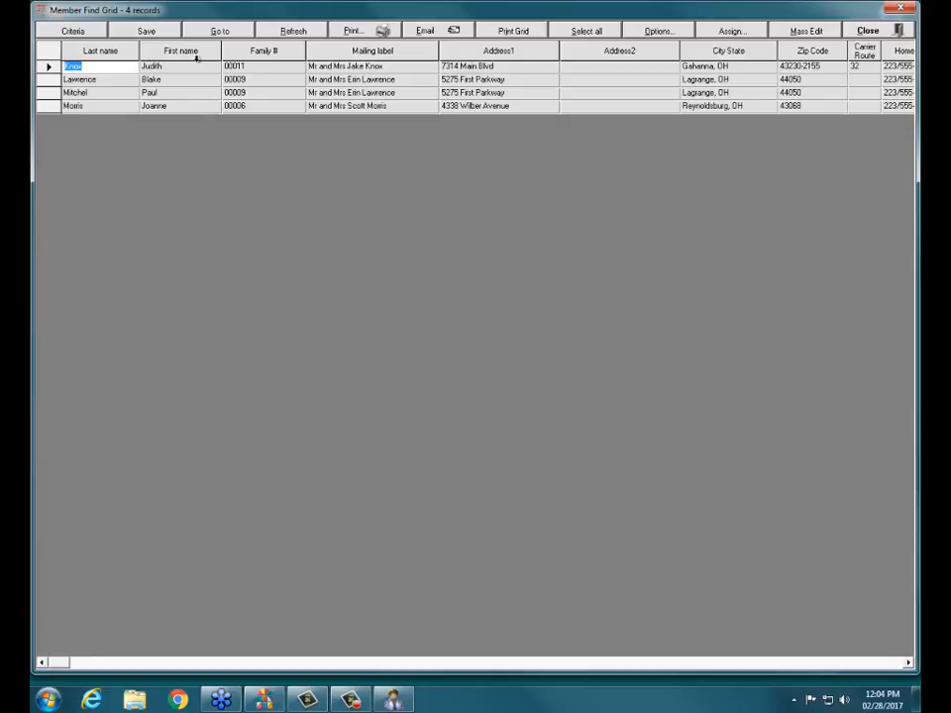
Remove all display fields from the member find grid and add the individual field Last name
{"action": "left_click", "coordinate": [679, 33]}
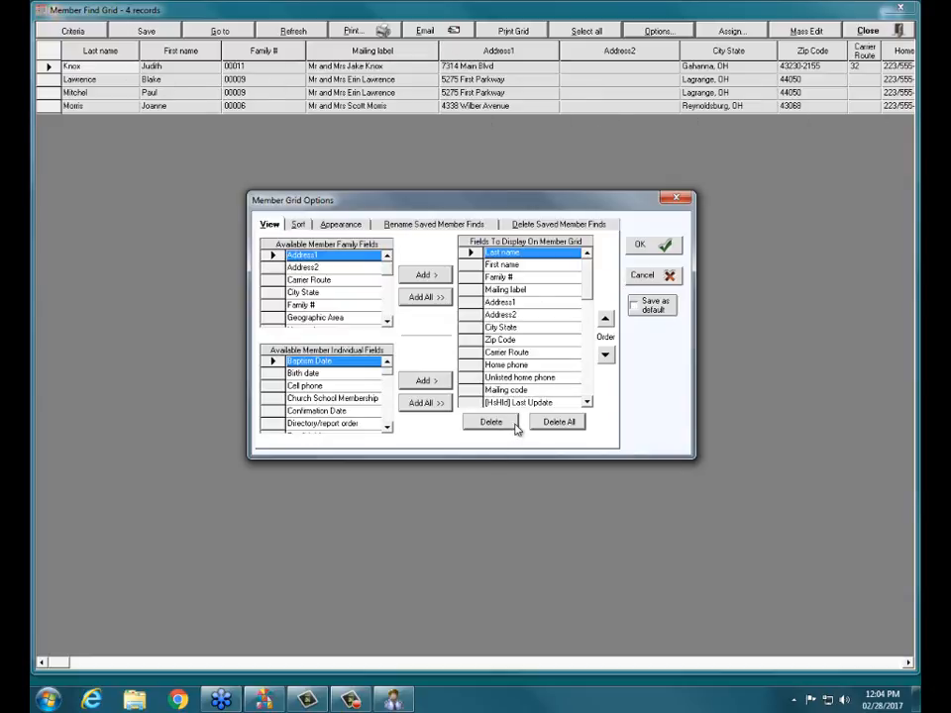
{"action": "left_click", "coordinate": [559, 422]}
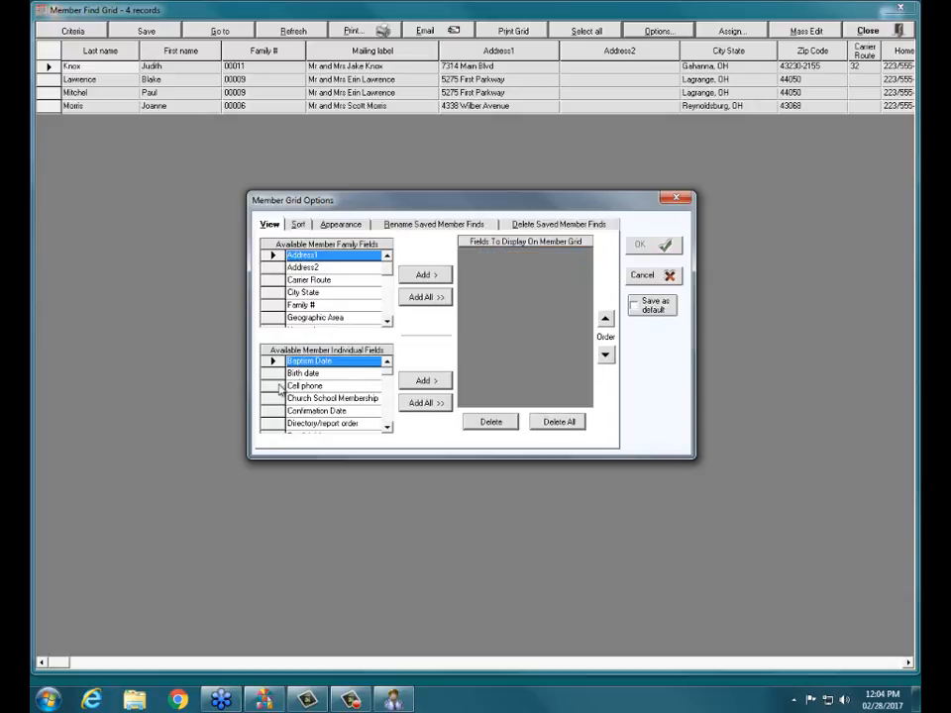
{"action": "left_click", "coordinate": [387, 428]}
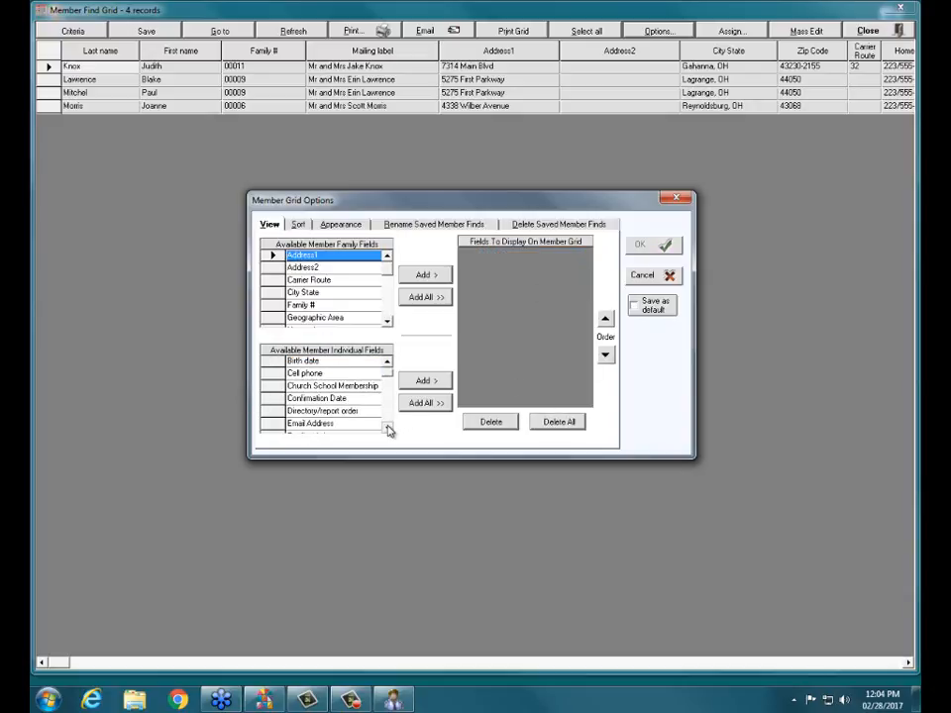
{"action": "left_click", "coordinate": [387, 428]}
{"action": "left_click", "coordinate": [388, 428]}
{"action": "left_click", "coordinate": [387, 428]}
{"action": "left_click", "coordinate": [387, 428]}
{"action": "left_click", "coordinate": [387, 428]}
{"action": "left_click", "coordinate": [388, 428]}
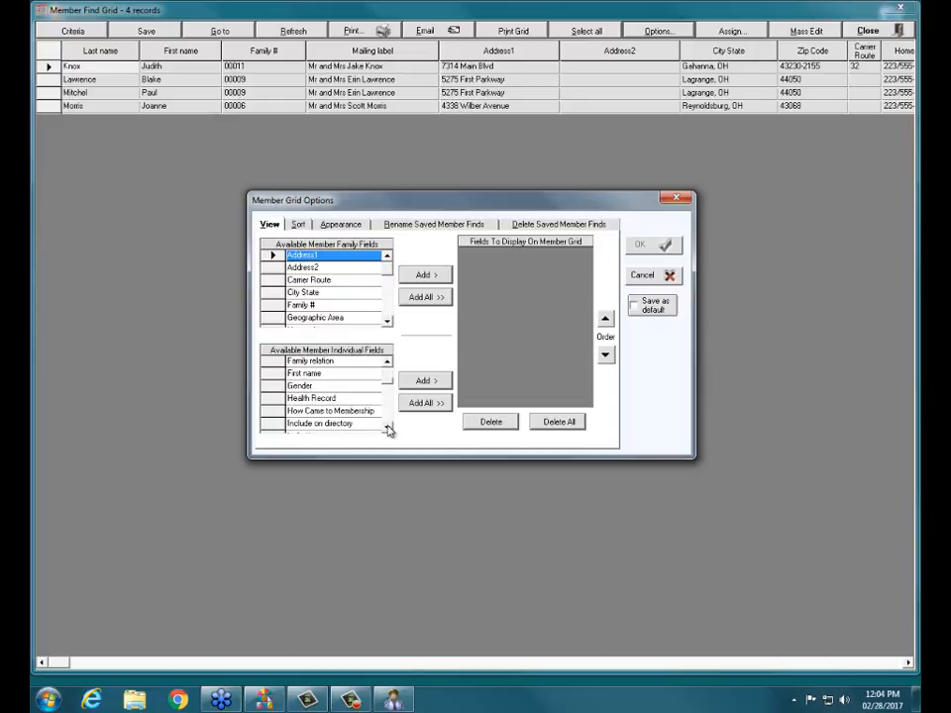
{"action": "left_click", "coordinate": [387, 428]}
{"action": "left_click", "coordinate": [388, 428]}
{"action": "left_click", "coordinate": [388, 428]}
{"action": "left_click", "coordinate": [387, 427]}
{"action": "double_click", "coordinate": [324, 399]}
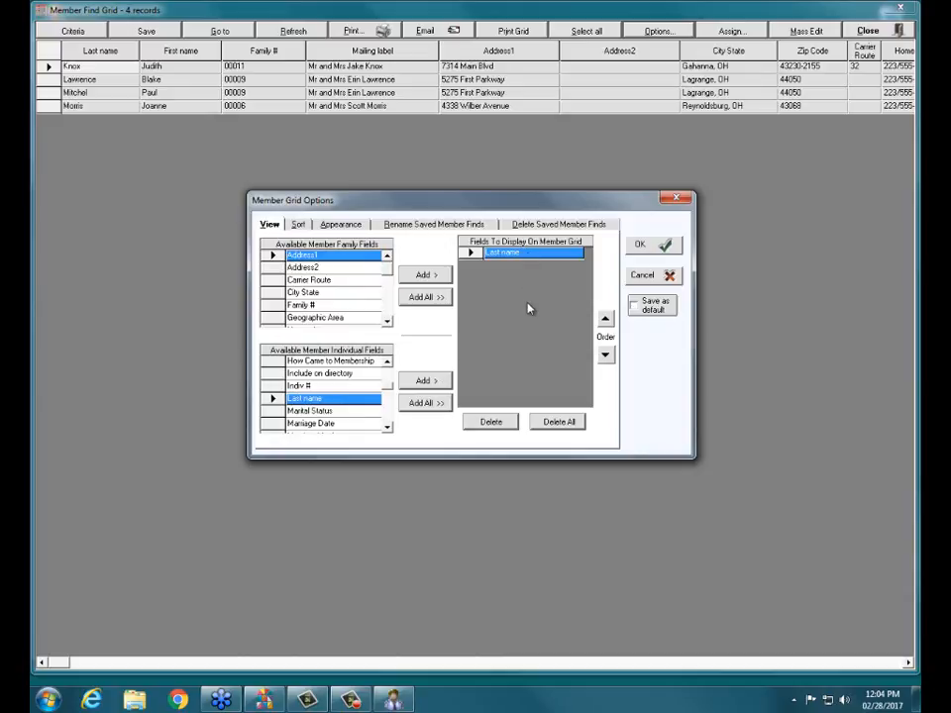
Add the individual fields First name and Birth date to the member grid's display fields
{"action": "scroll", "coordinate": [391, 365], "scroll_direction": "up", "scroll_amount": 5}
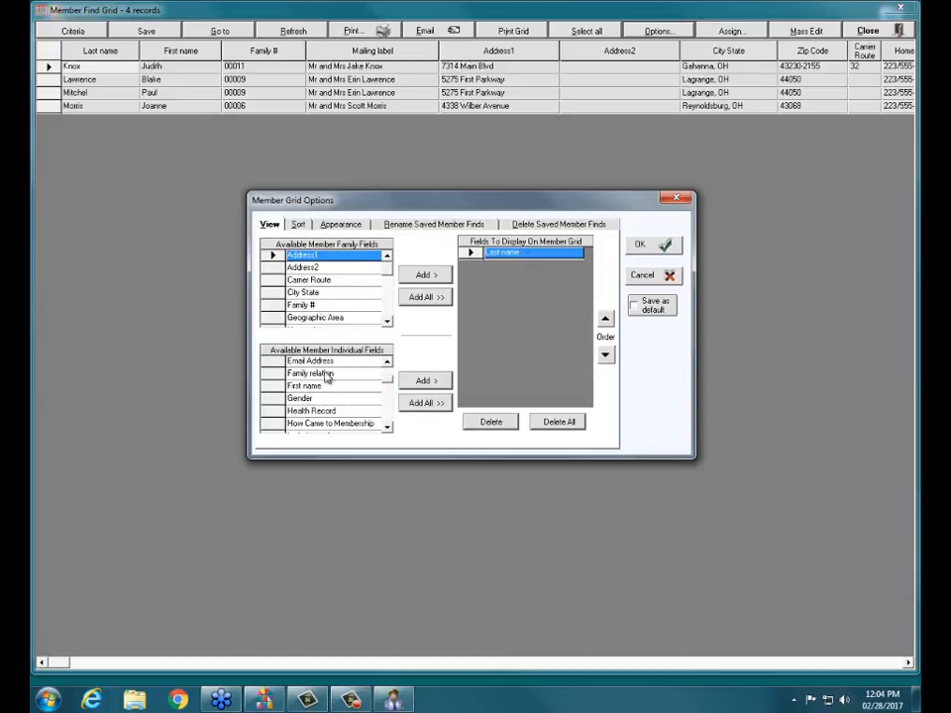
{"action": "left_click", "coordinate": [315, 387]}
{"action": "left_click", "coordinate": [441, 382]}
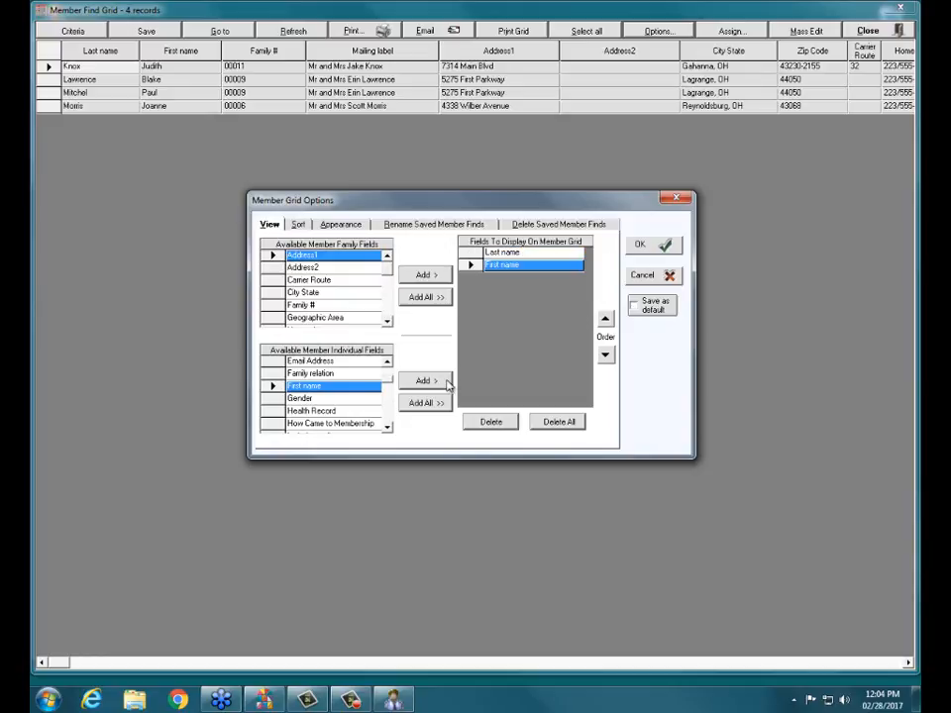
{"action": "scroll", "coordinate": [390, 365], "scroll_direction": "up", "scroll_amount": 4}
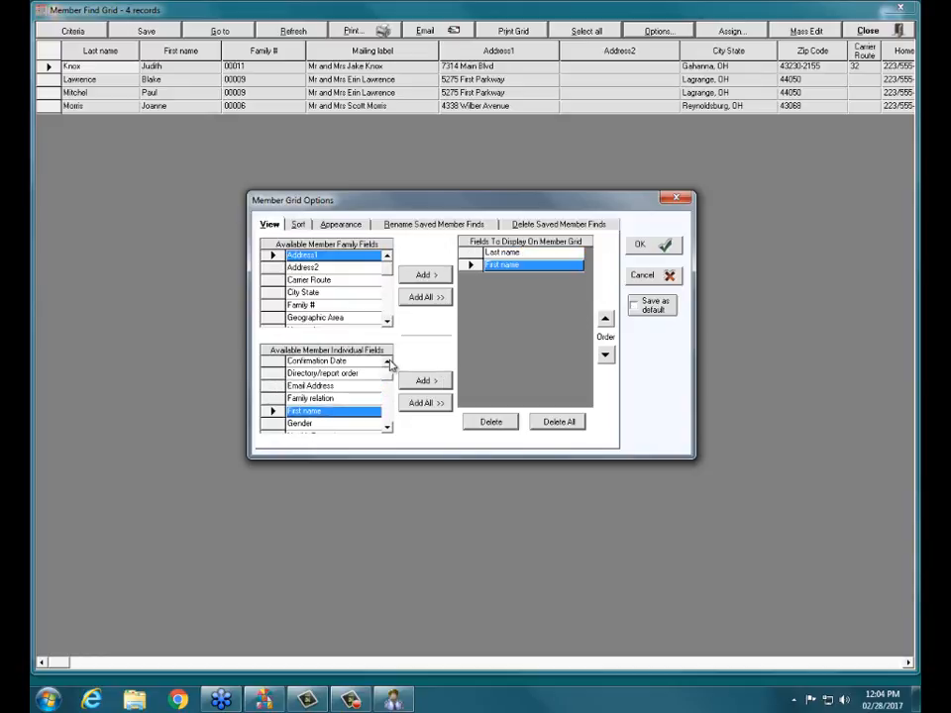
{"action": "scroll", "coordinate": [390, 365], "scroll_direction": "up", "scroll_amount": 2}
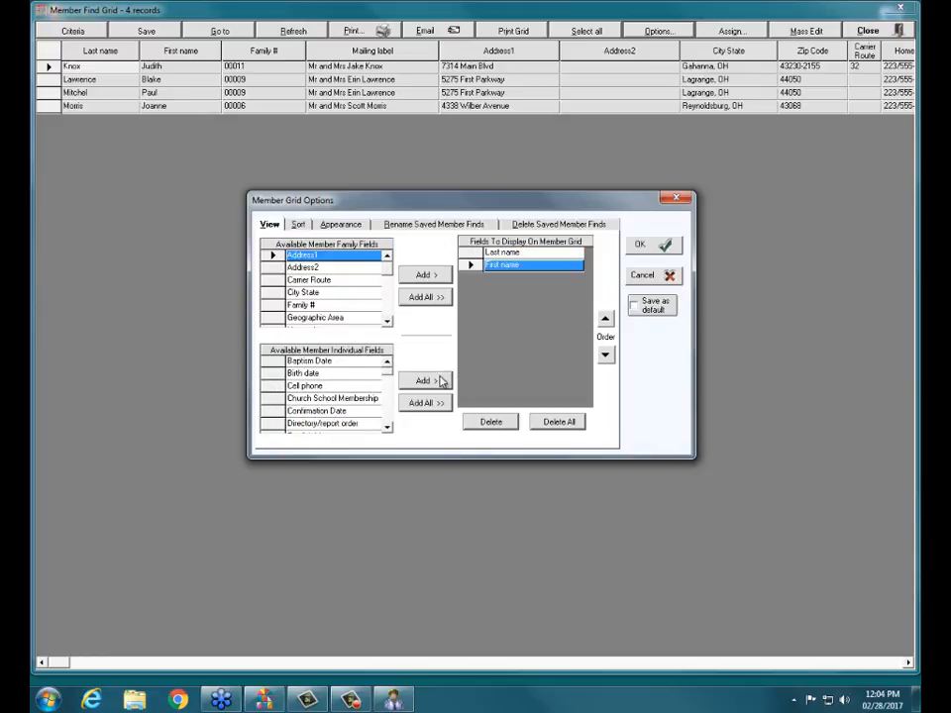
{"action": "left_click", "coordinate": [369, 376]}
{"action": "left_click", "coordinate": [425, 380]}
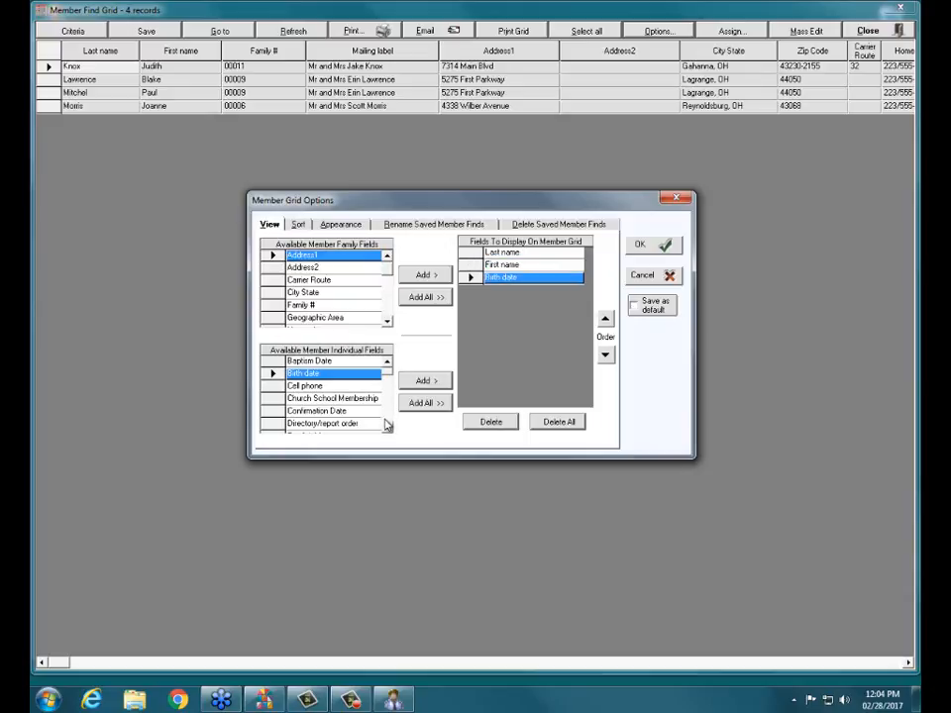
Add the individual field School grade to the display fields and apply the member grid options
{"action": "left_click", "coordinate": [388, 428]}
{"action": "scroll", "coordinate": [387, 428], "scroll_direction": "down", "scroll_amount": 11}
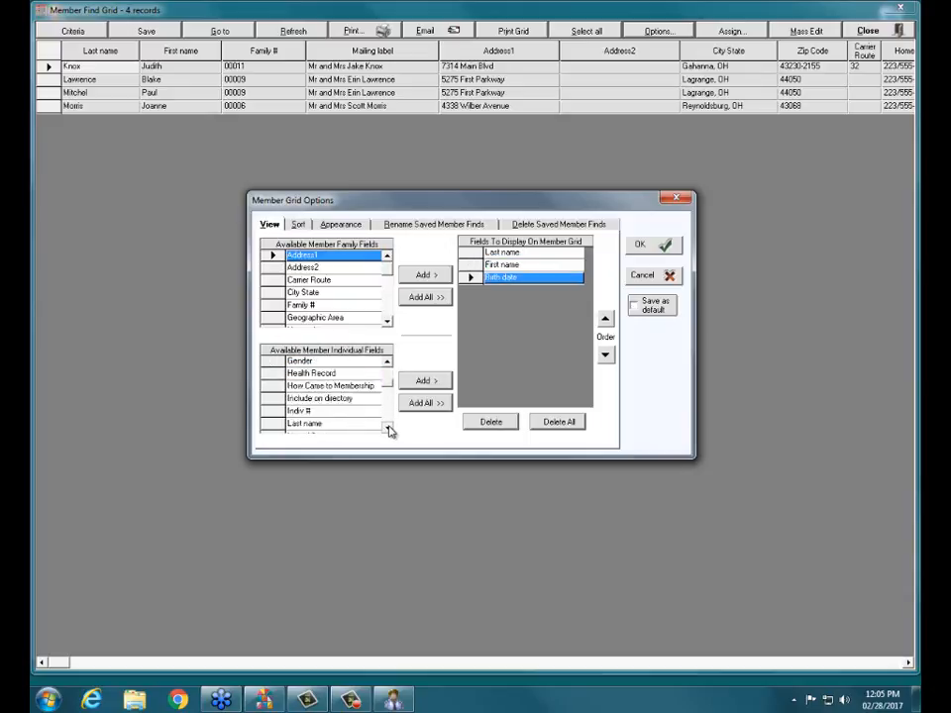
{"action": "scroll", "coordinate": [388, 428], "scroll_direction": "down", "scroll_amount": 7}
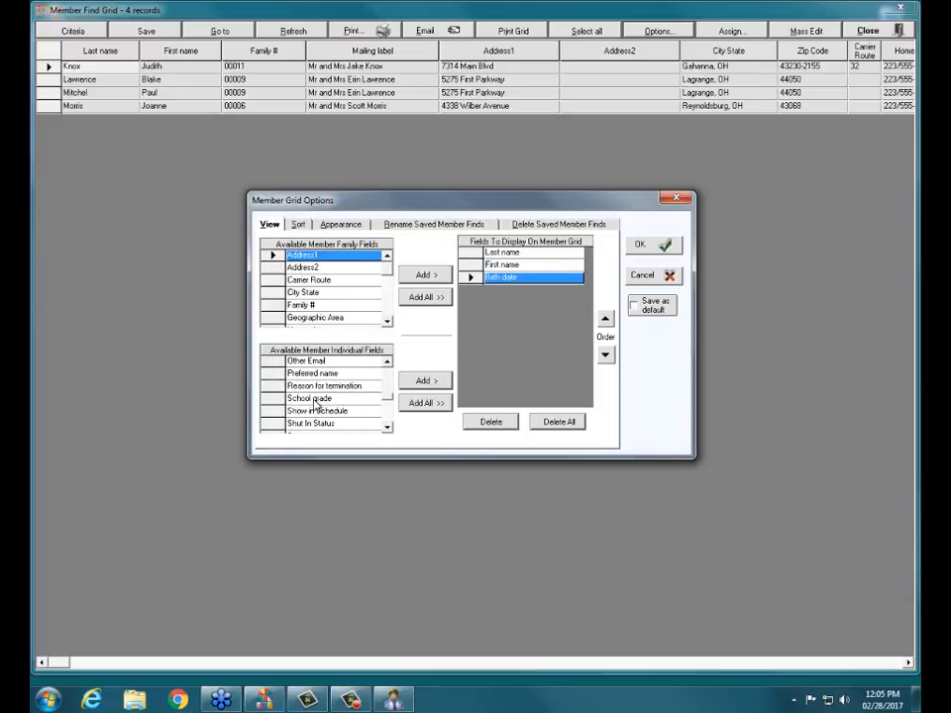
{"action": "double_click", "coordinate": [315, 399]}
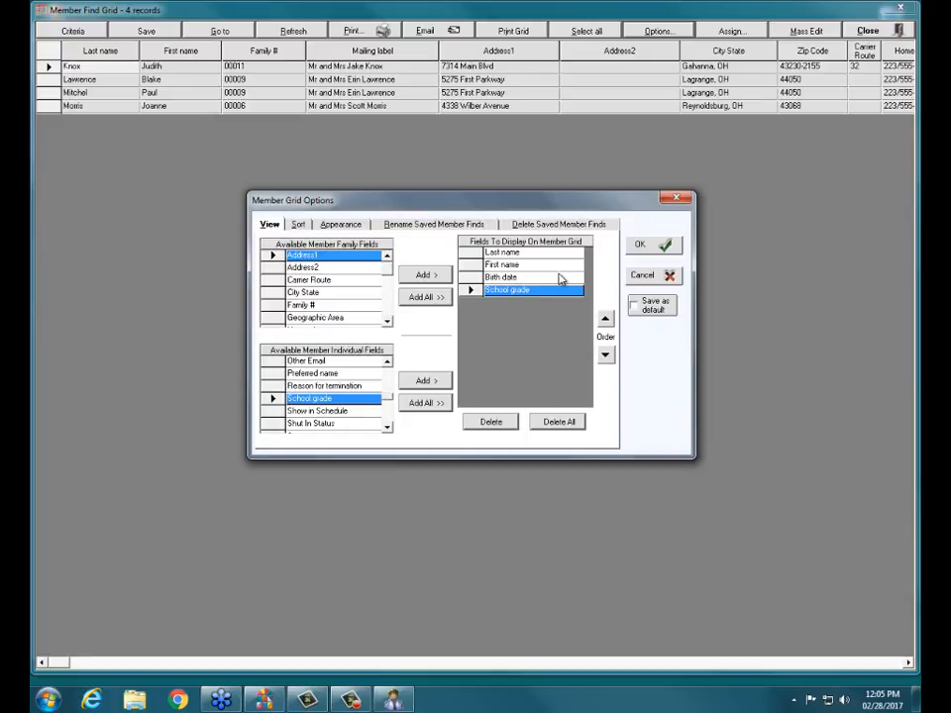
{"action": "left_click", "coordinate": [661, 247]}
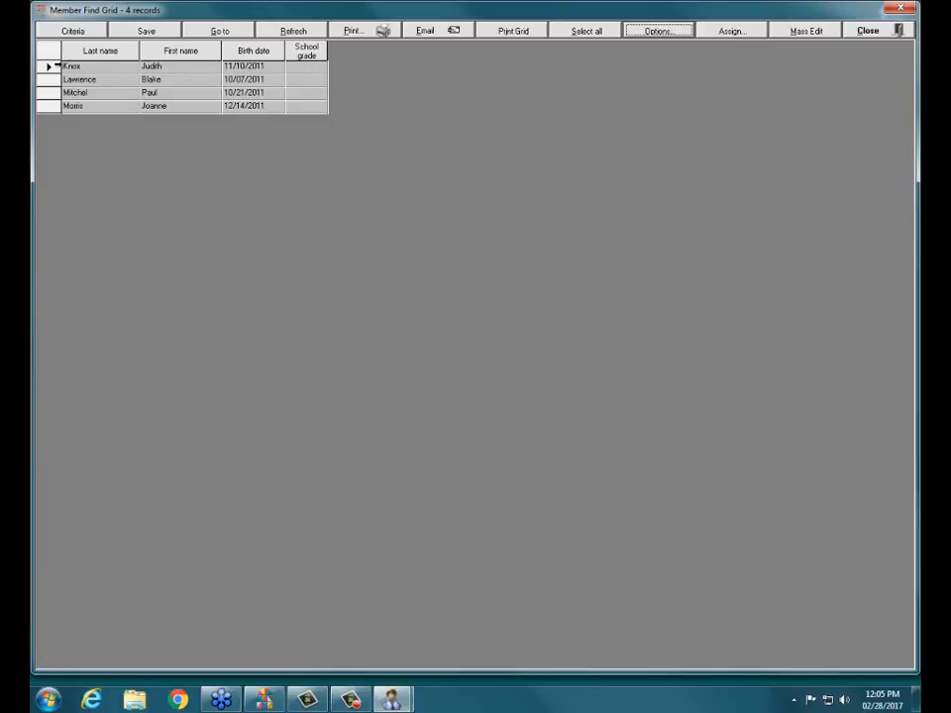
Select the first three records together as a range in the member find grid
{"action": "left_click", "coordinate": [57, 65]}
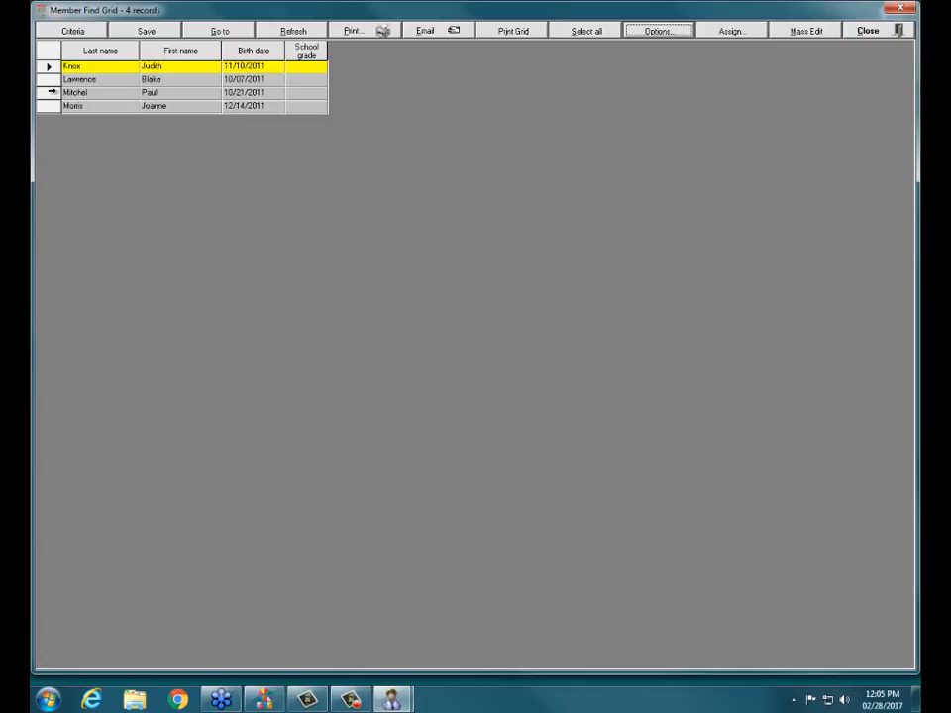
{"action": "left_click", "coordinate": [47, 91], "text": "shift"}
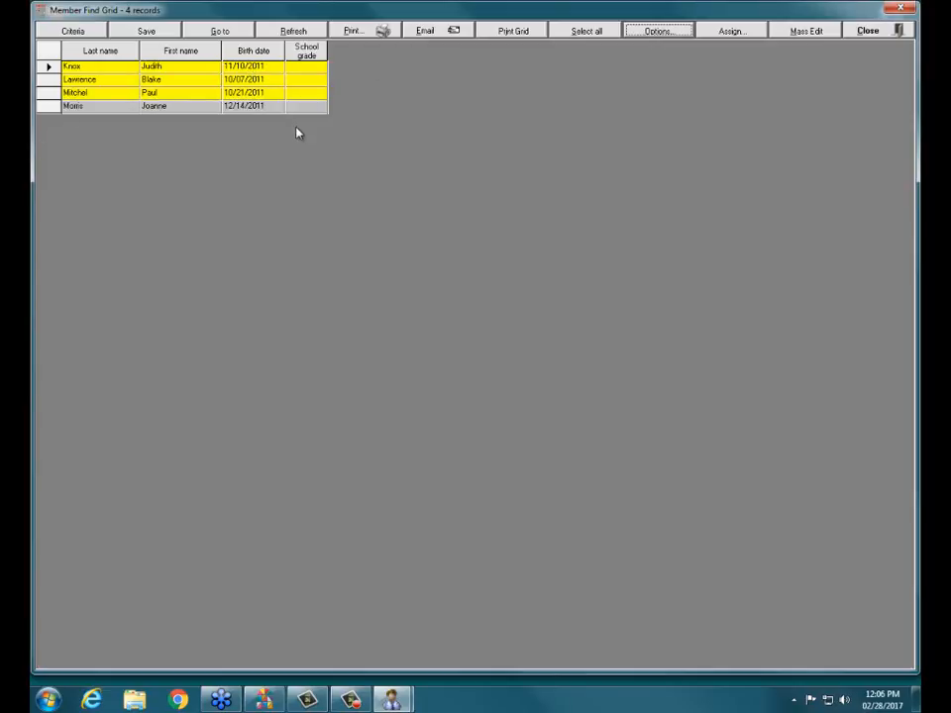
{"action": "left_click", "coordinate": [125, 78]}
{"action": "left_click", "coordinate": [50, 66]}
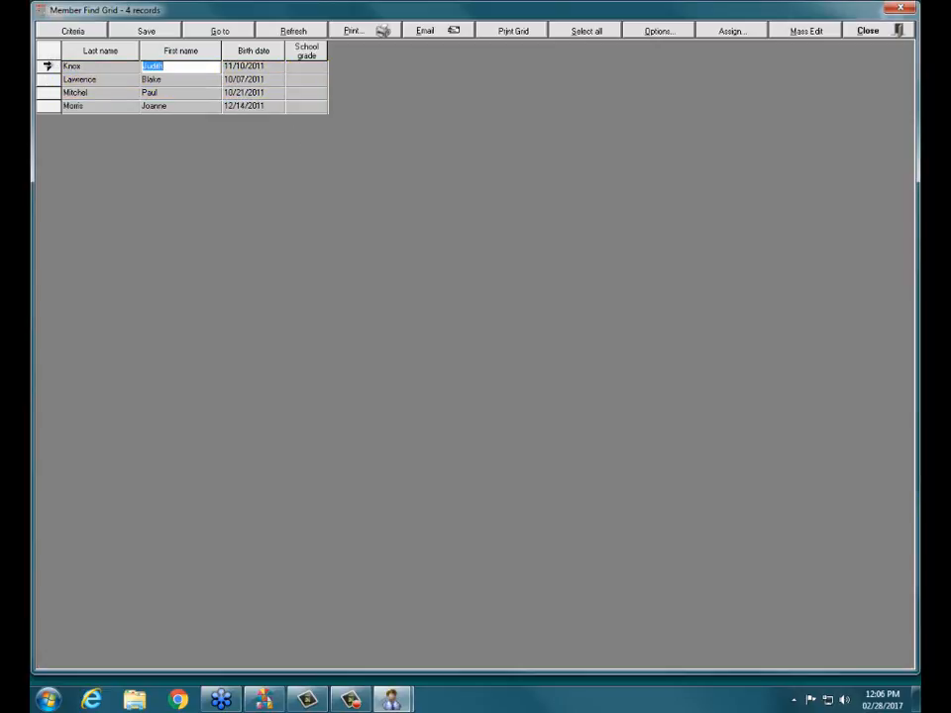
{"action": "left_click", "coordinate": [48, 65]}
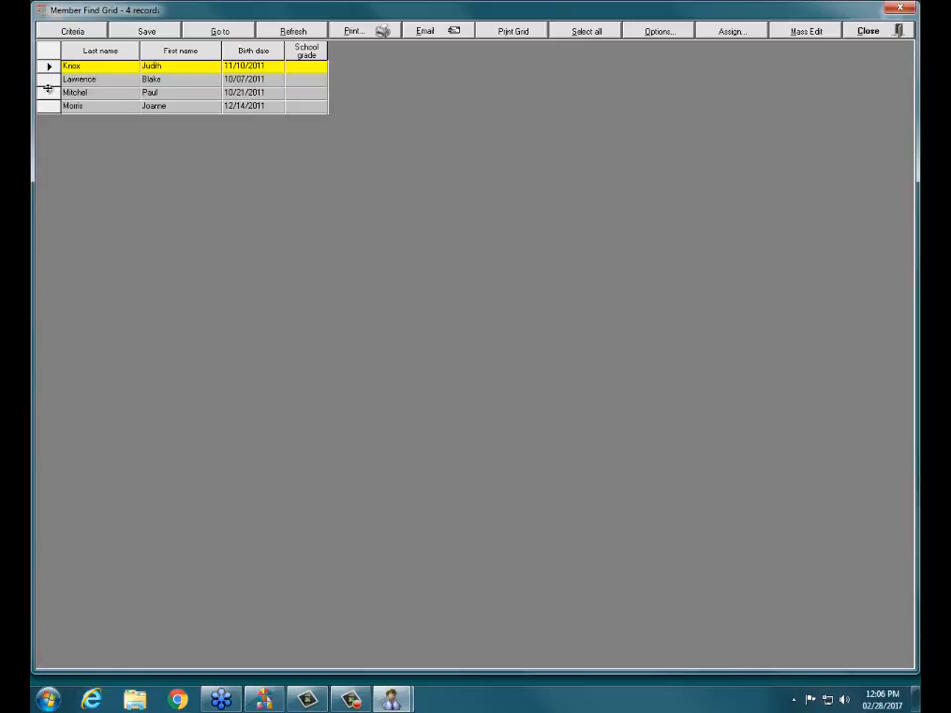
{"action": "left_click", "coordinate": [45, 92], "text": "shift"}
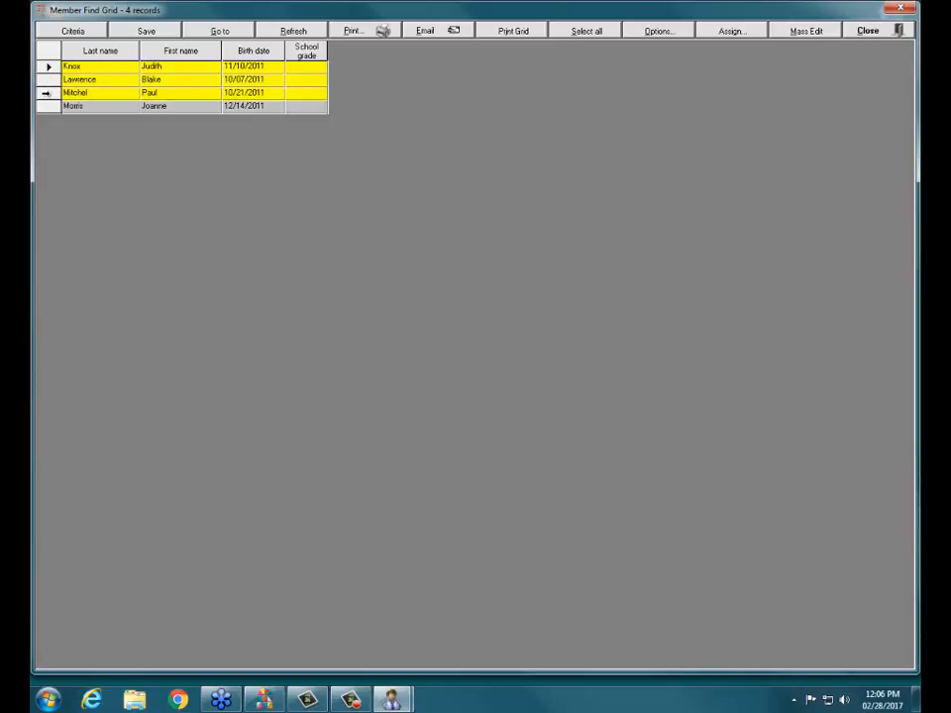
Select only the first and third records in the member find grid, and clear that selection again
{"action": "left_click", "coordinate": [50, 51]}
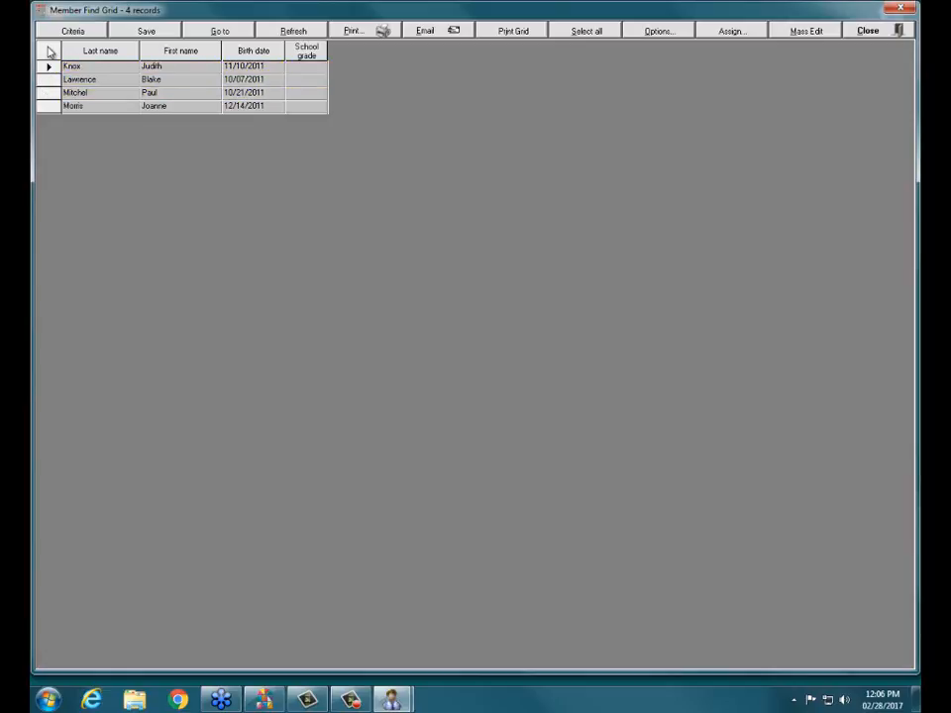
{"action": "left_click", "coordinate": [45, 66]}
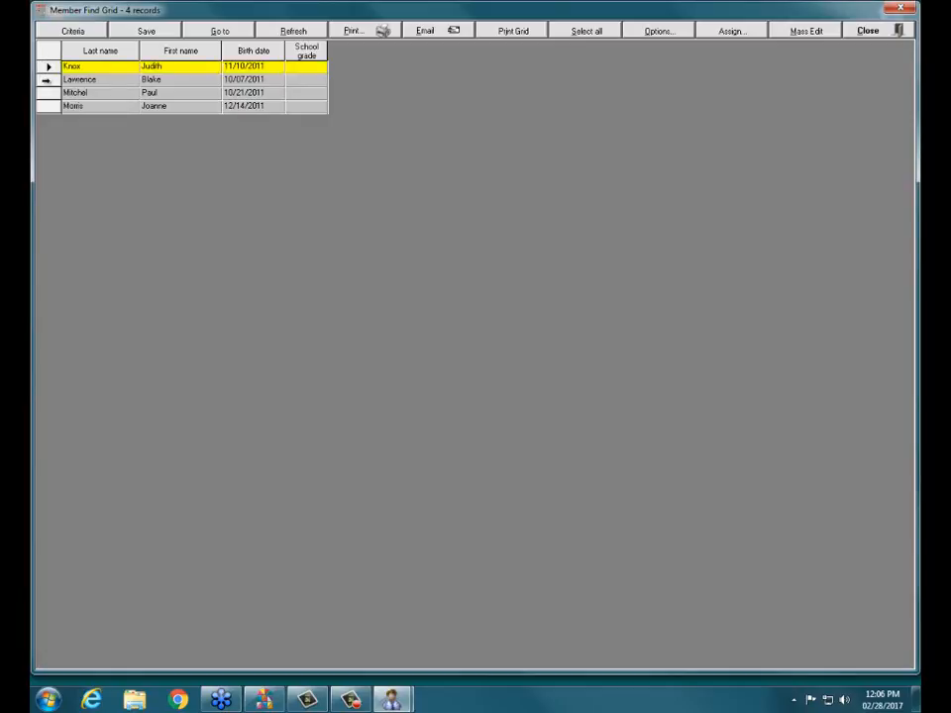
{"action": "left_click", "coordinate": [46, 92], "text": "ctrl"}
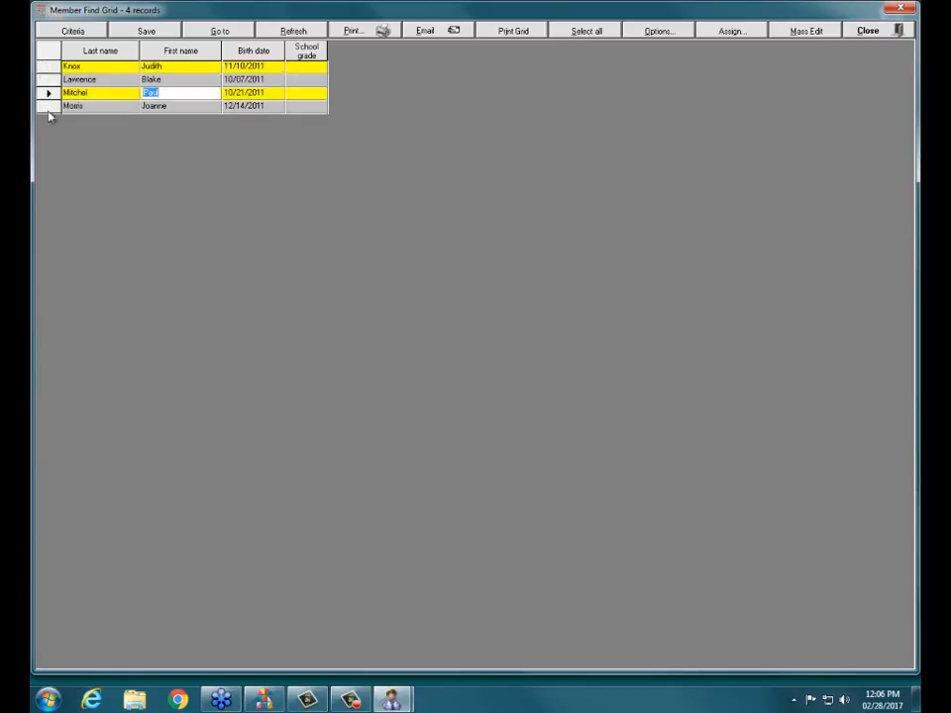
{"action": "left_click", "coordinate": [49, 51]}
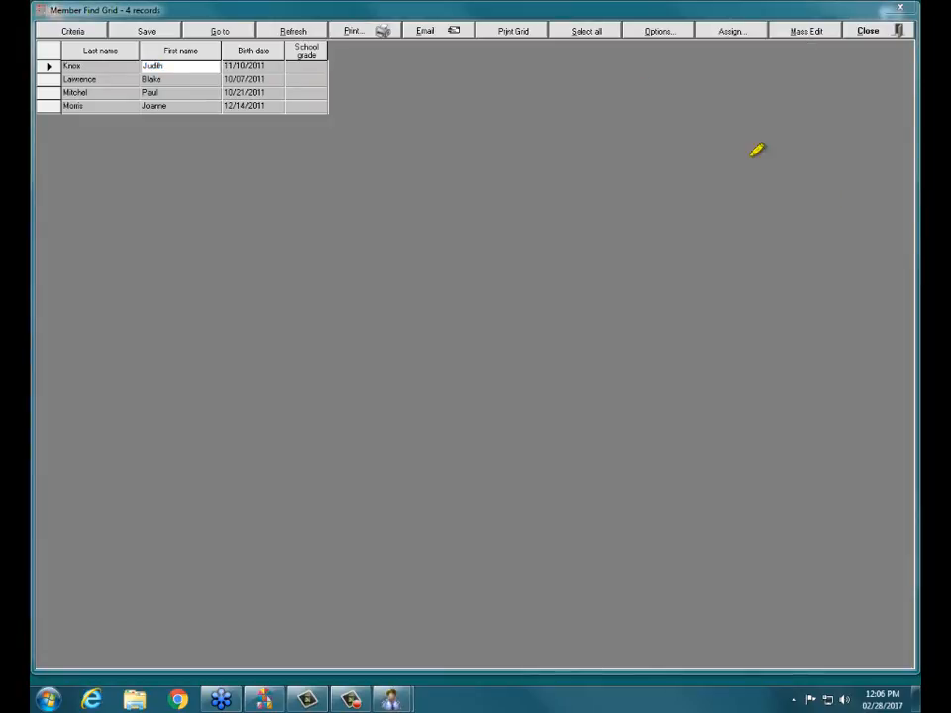
Mass edit the School grade field of all records in the member find grid, replacing it with K, and accept the changes
{"action": "left_click_drag", "start_coordinate": [772, 32], "coordinate": [825, 22]}
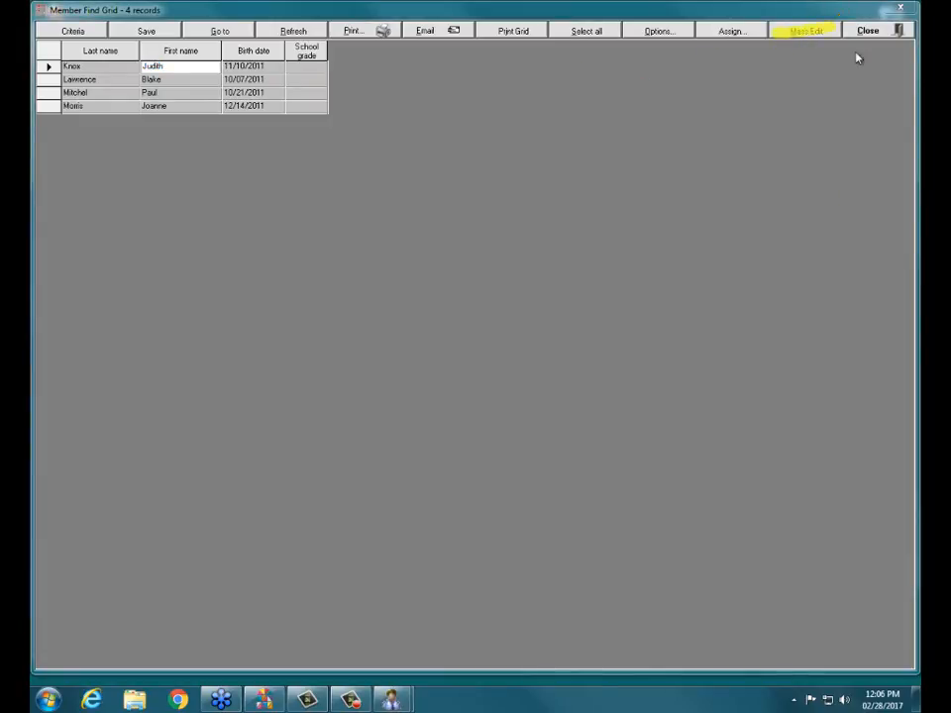
{"action": "left_click", "coordinate": [801, 31]}
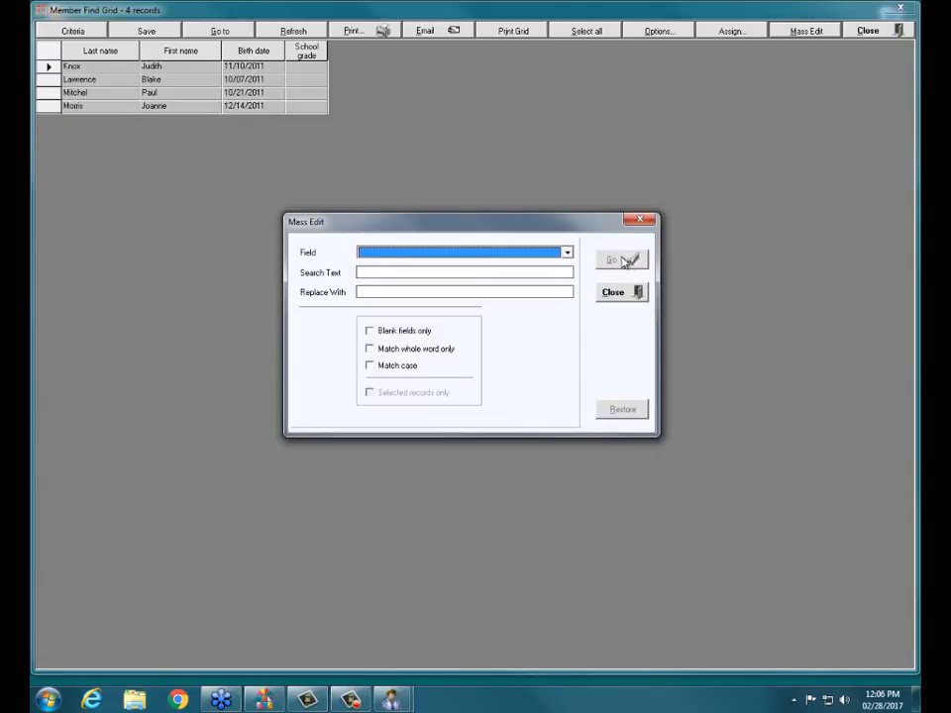
{"action": "left_click", "coordinate": [567, 252]}
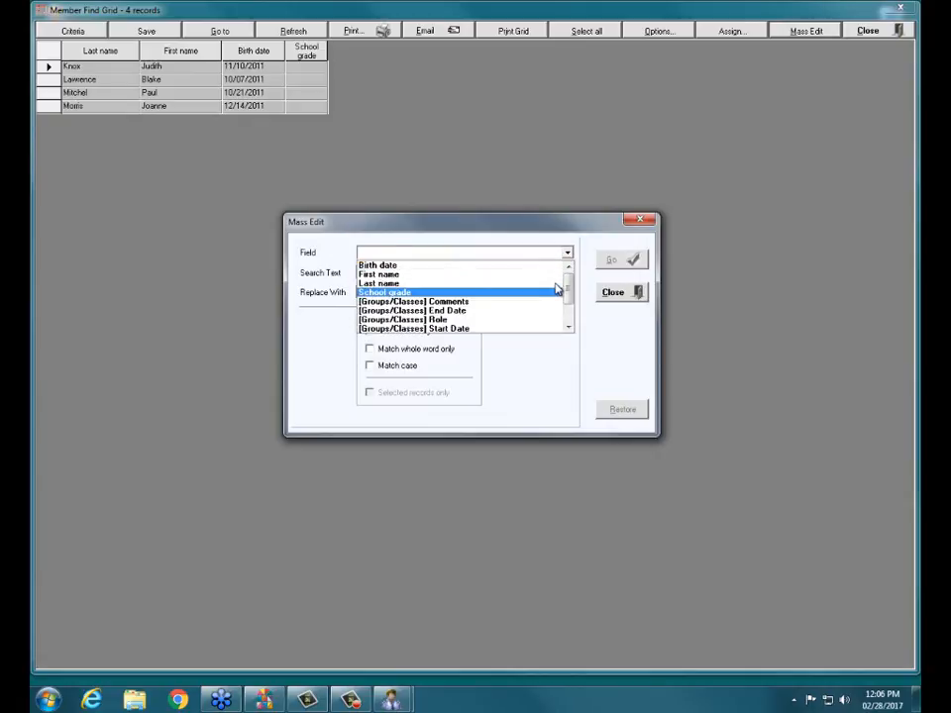
{"action": "left_click", "coordinate": [382, 294]}
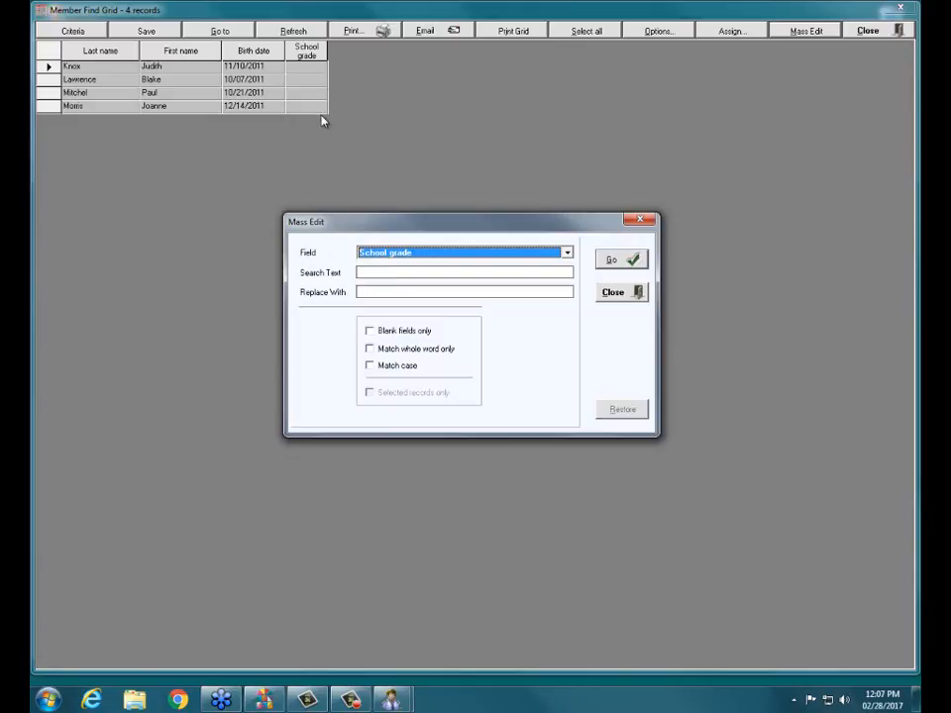
{"action": "left_click", "coordinate": [372, 292]}
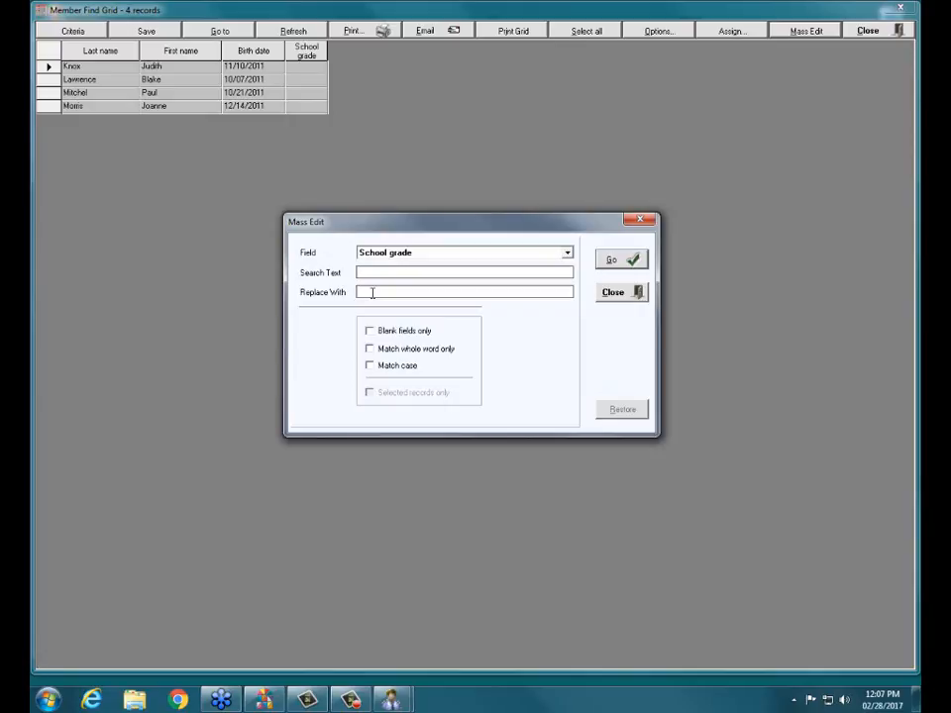
{"action": "type", "text": "K"}
{"action": "left_click", "coordinate": [612, 261]}
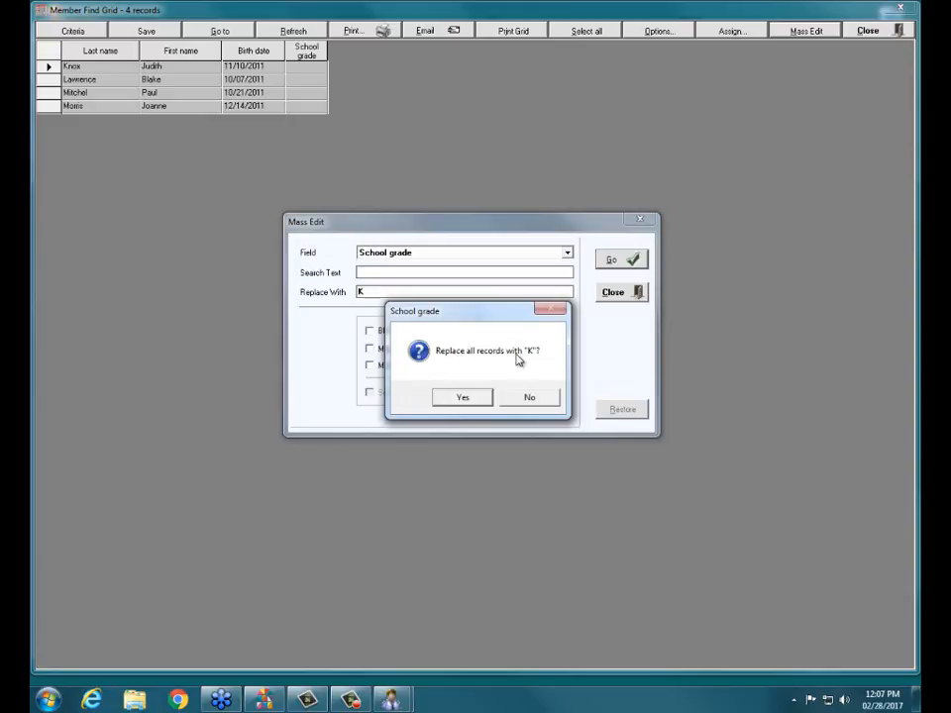
{"action": "left_click", "coordinate": [475, 397]}
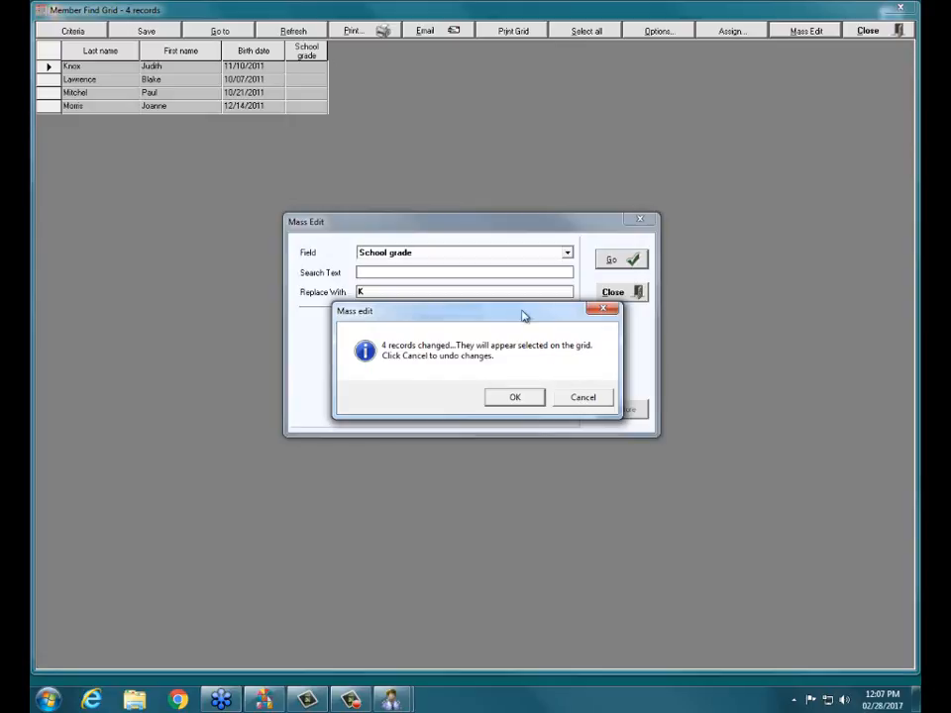
{"action": "left_click", "coordinate": [515, 398]}
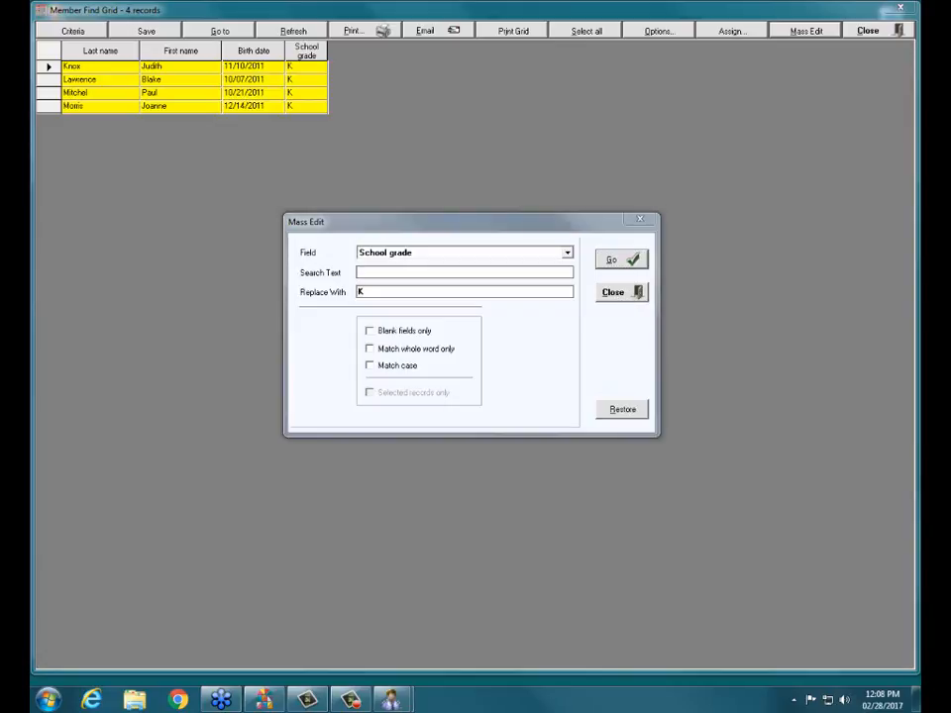
{"action": "left_click_drag", "start_coordinate": [596, 409], "coordinate": [630, 411]}
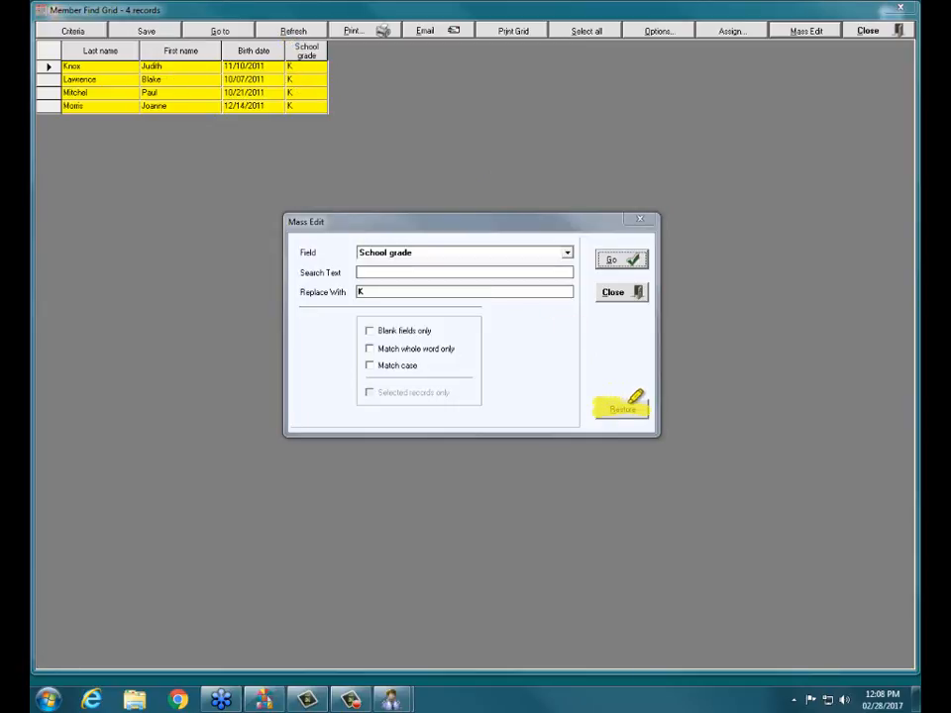
{"action": "mouse_move", "coordinate": [630, 403]}
{"action": "left_mouse_down"}
{"action": "mouse_move", "coordinate": [649, 403]}
{"action": "mouse_move", "coordinate": [646, 415]}
{"action": "mouse_move", "coordinate": [594, 412]}
{"action": "mouse_move", "coordinate": [602, 416]}
{"action": "left_mouse_up"}
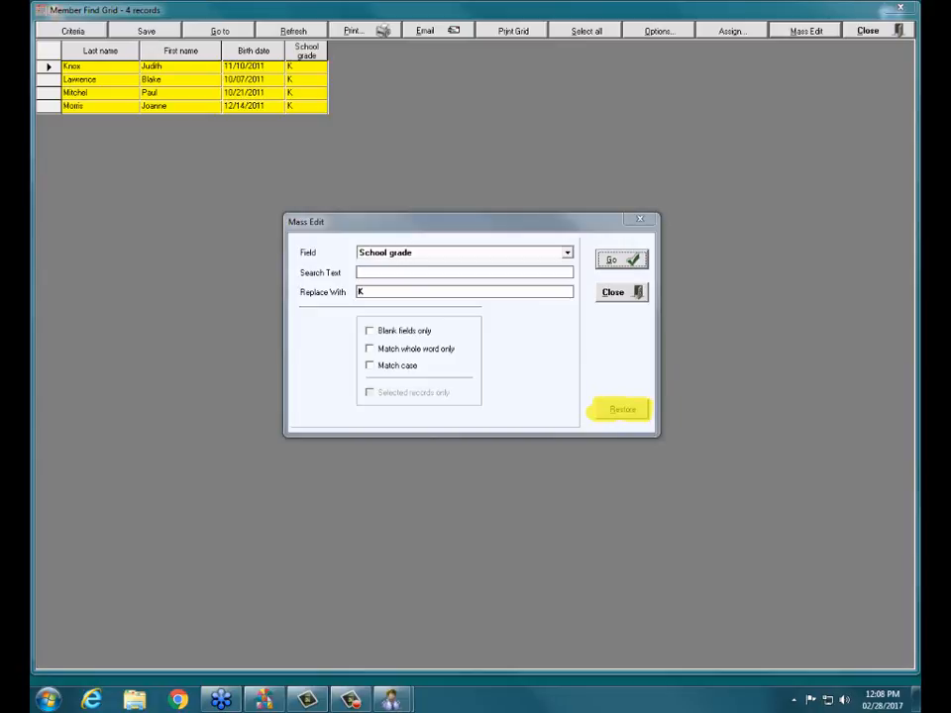
{"action": "key", "text": "Escape"}
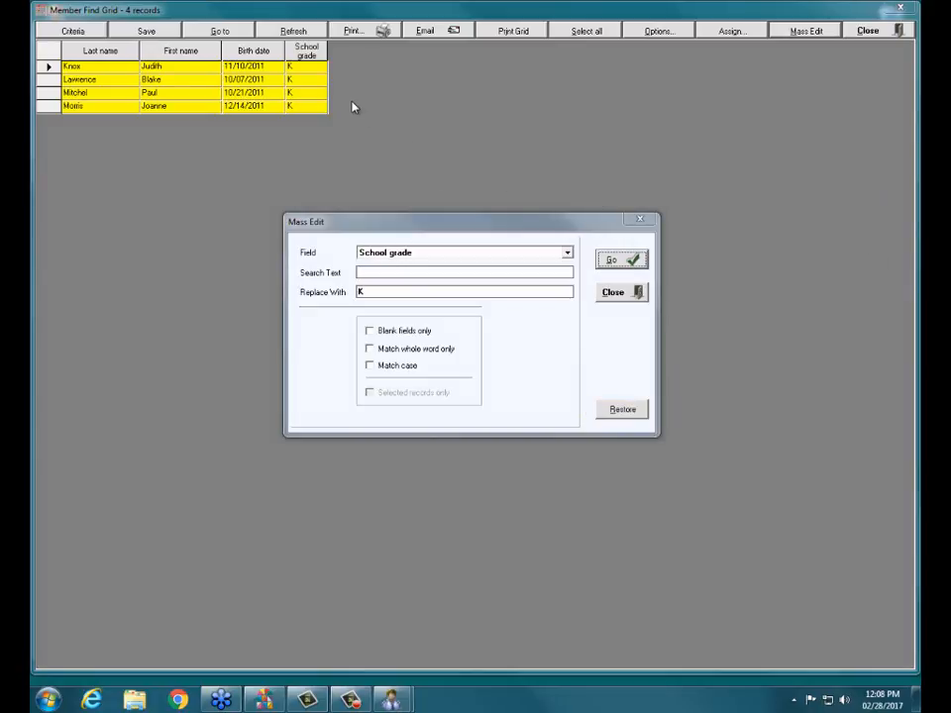
Close the mass edit and the member find grid, and reopen the member records from the Membership main screen
{"action": "left_click", "coordinate": [625, 293]}
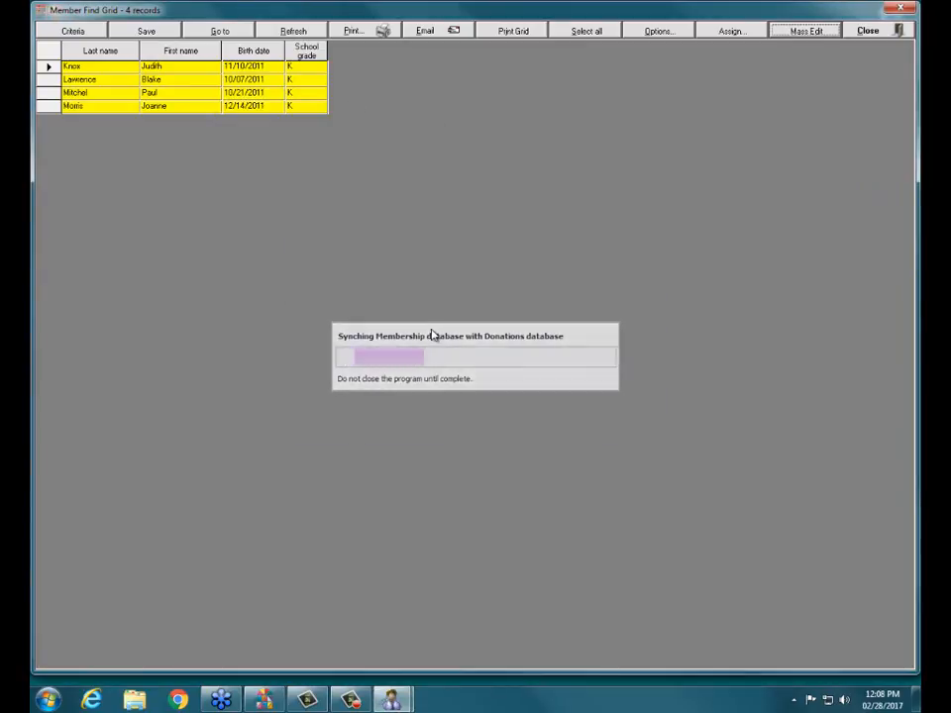
{"action": "left_click", "coordinate": [319, 79]}
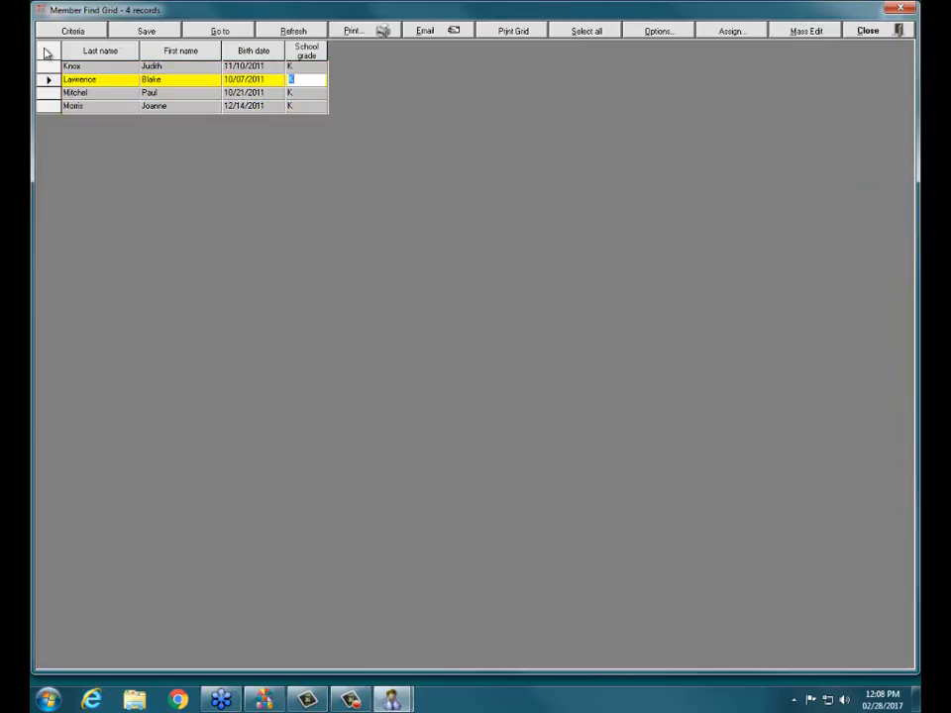
{"action": "key", "text": "Up"}
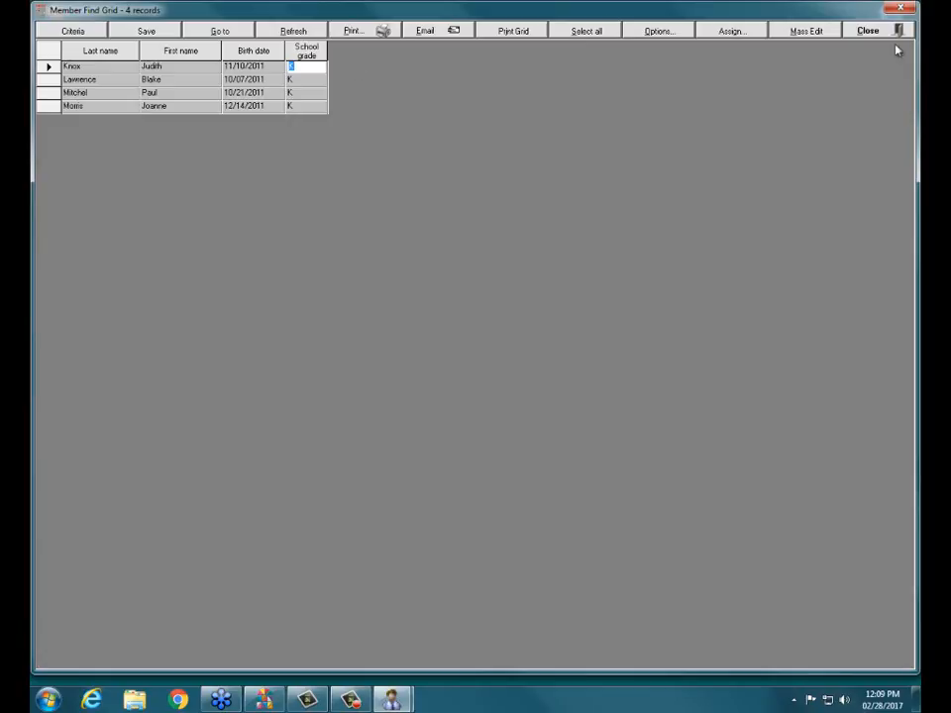
{"action": "left_click", "coordinate": [868, 31]}
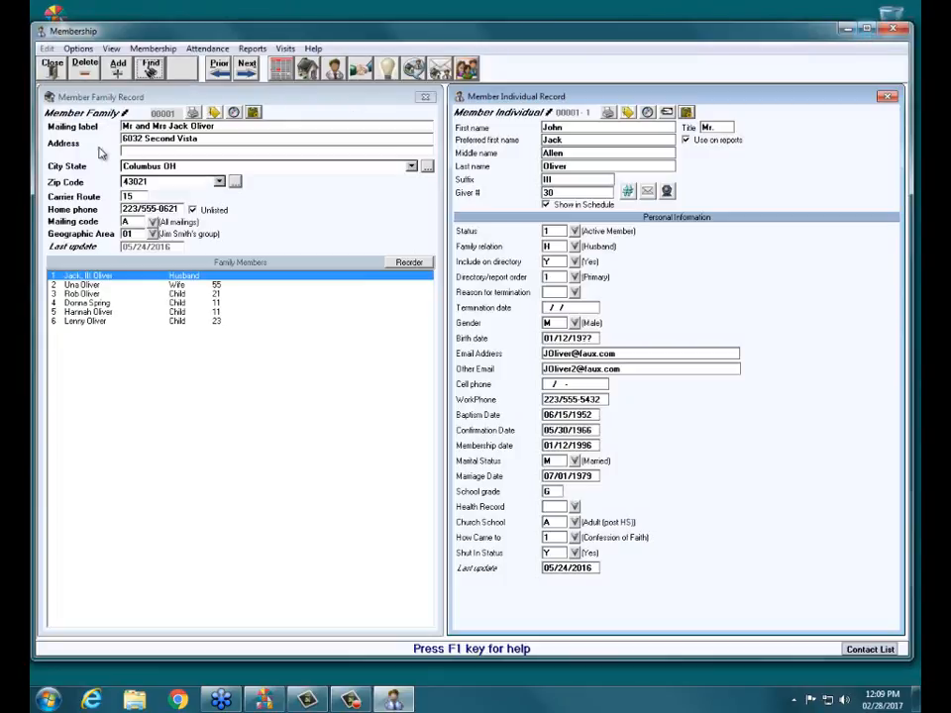
{"action": "left_click", "coordinate": [53, 66]}
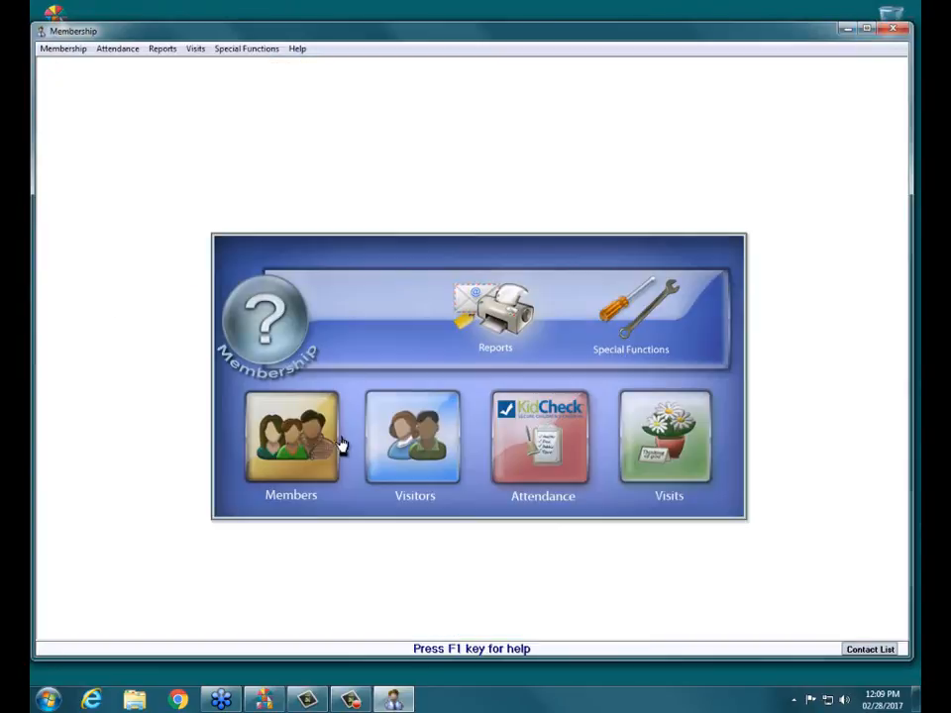
{"action": "left_click", "coordinate": [308, 455]}
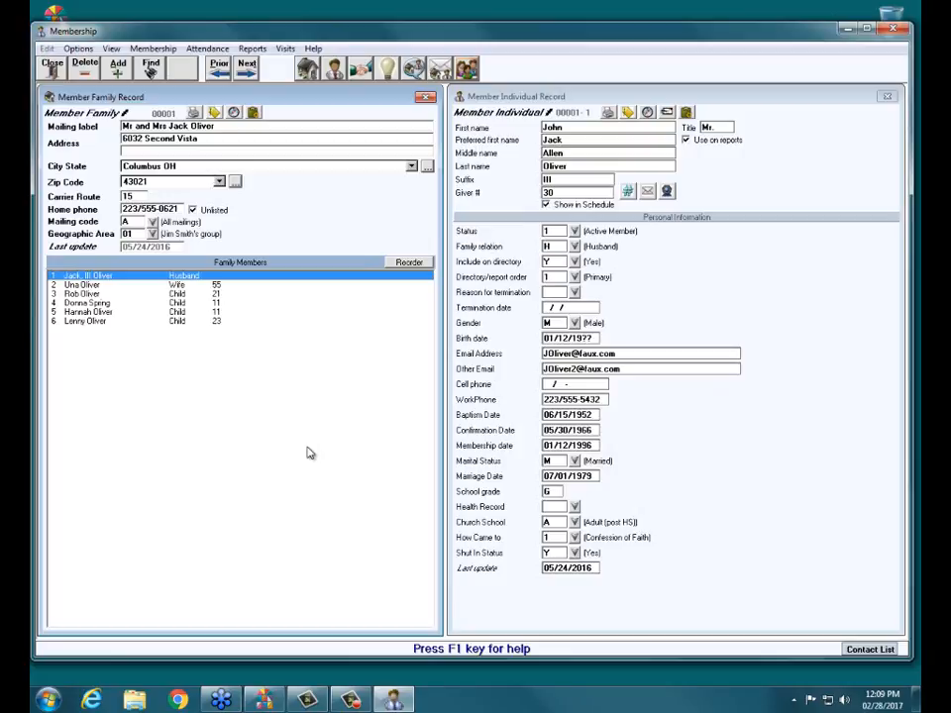
Review the list of available Health Record codes on the member individual record
{"action": "left_click", "coordinate": [150, 68]}
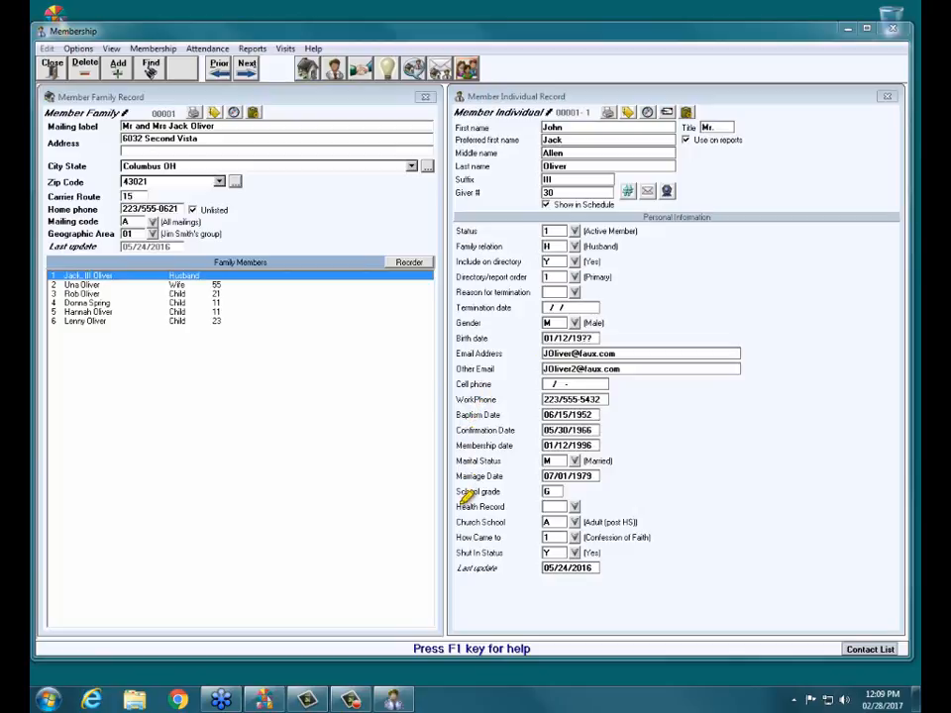
{"action": "left_click_drag", "start_coordinate": [455, 506], "coordinate": [506, 506]}
{"action": "left_click", "coordinate": [575, 507]}
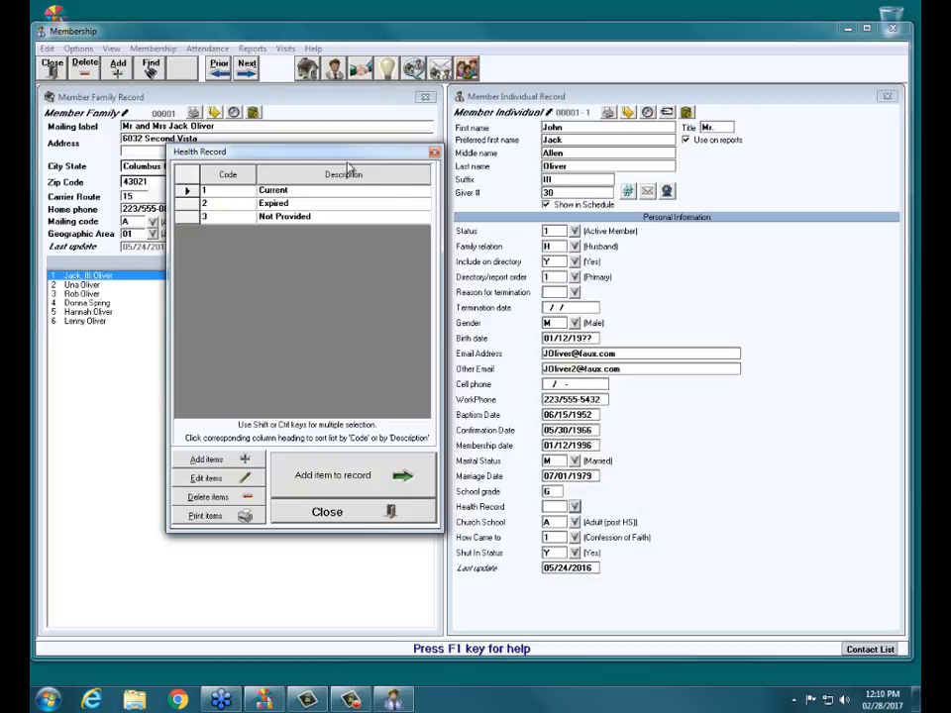
{"action": "key", "text": "Escape"}
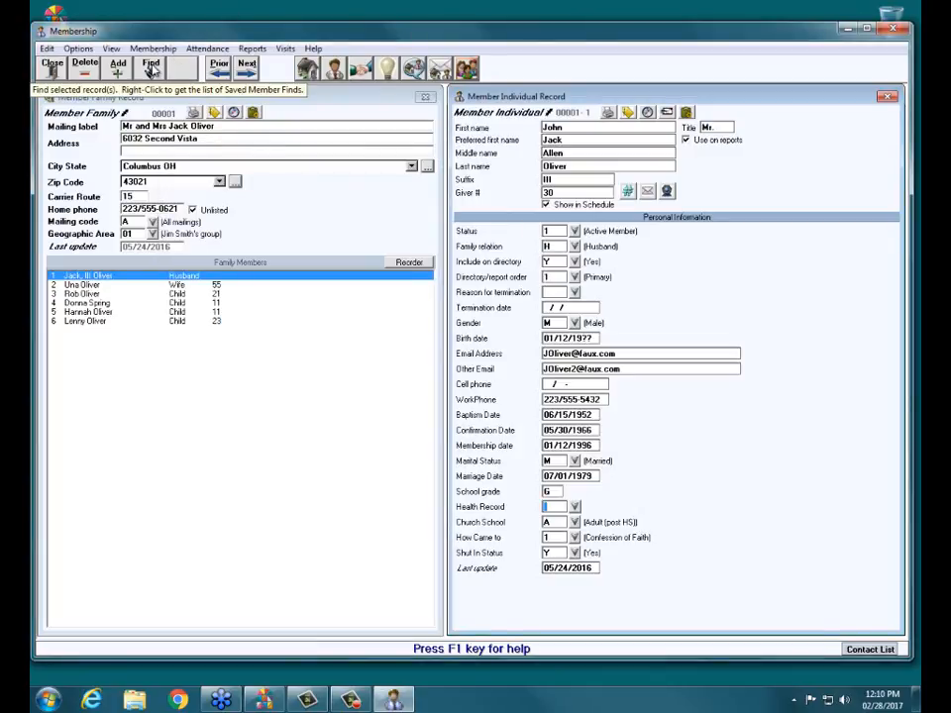
Find the members whose Health Record code is in the range 2:3
{"action": "left_click", "coordinate": [152, 69]}
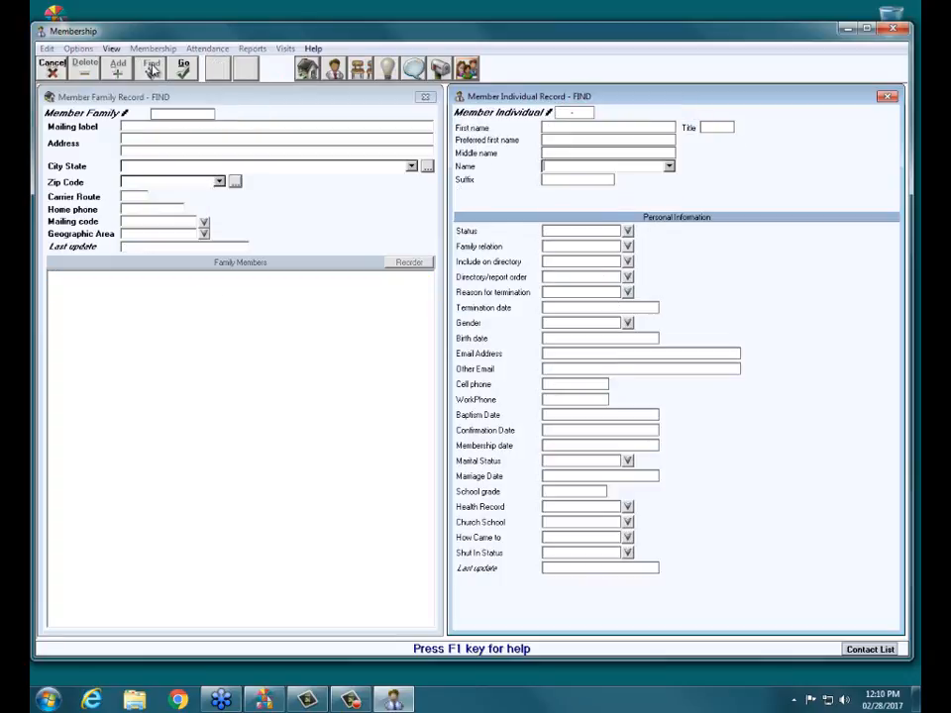
{"action": "left_click", "coordinate": [573, 507]}
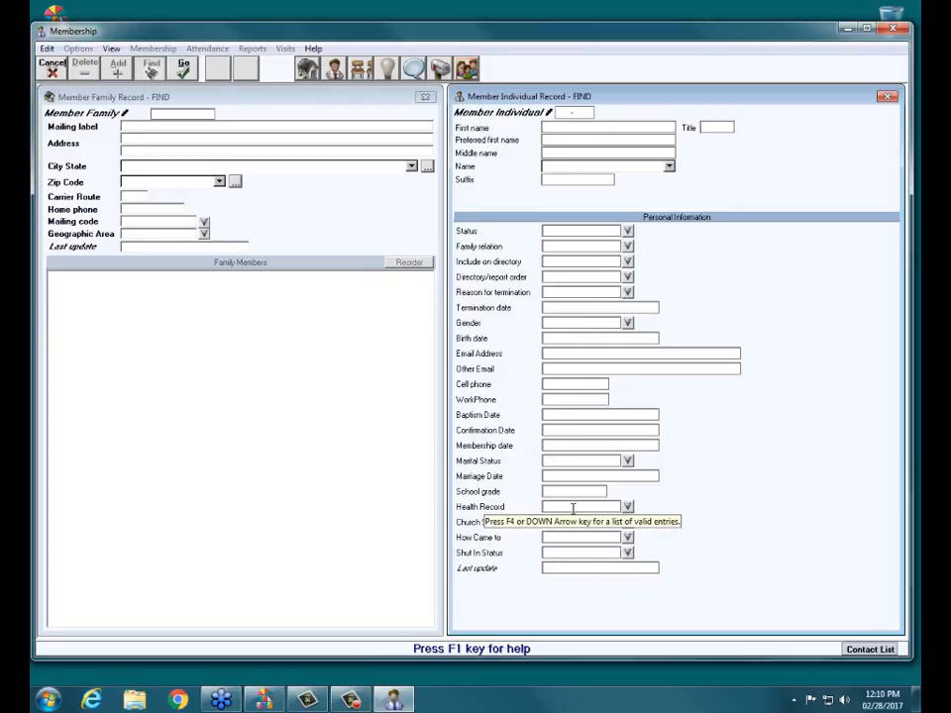
{"action": "type", "text": "2.3"}
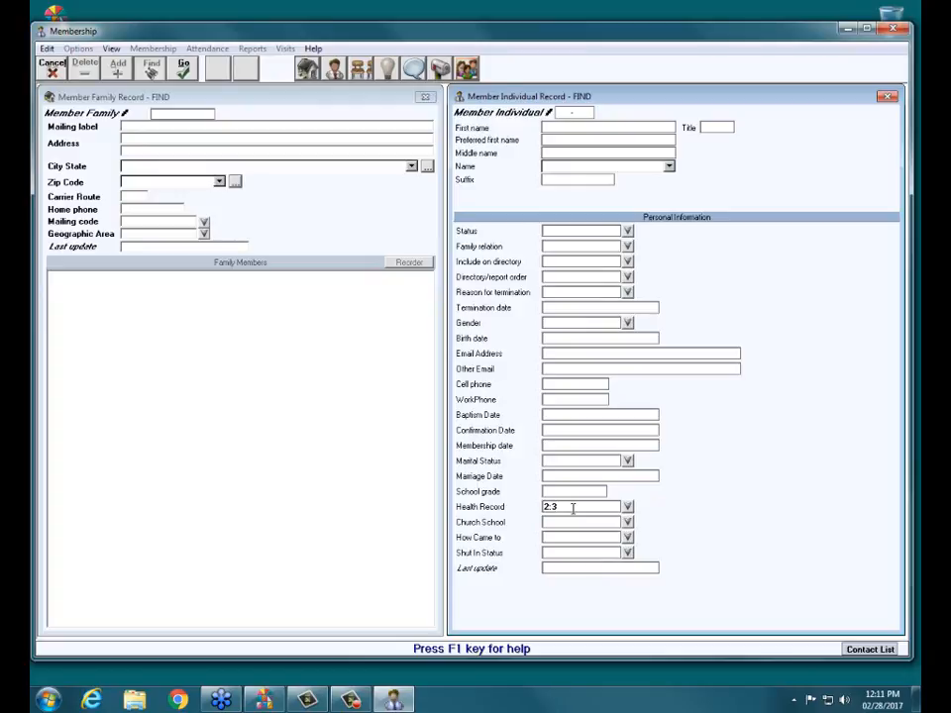
{"action": "key", "text": "Return"}
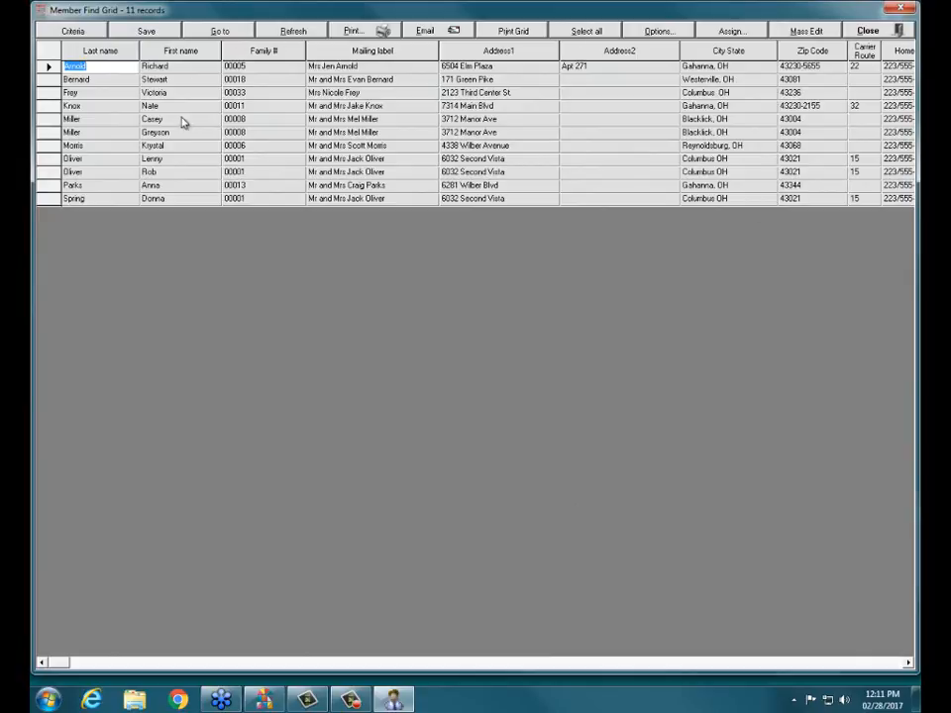
Remove all display fields from the member find grid and add the individual field Health Record
{"action": "left_click", "coordinate": [654, 33]}
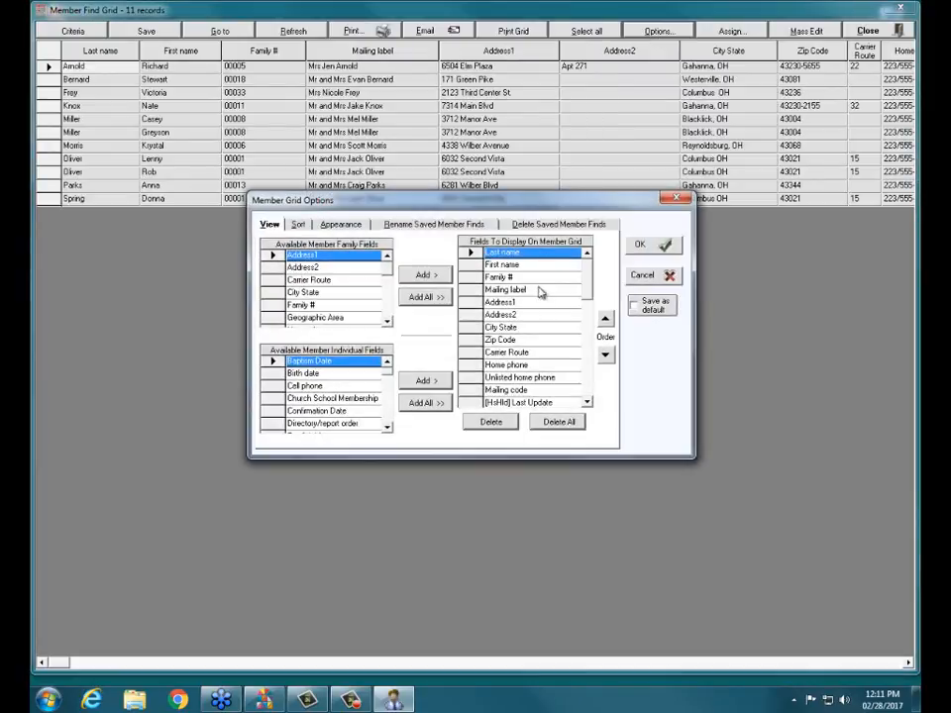
{"action": "left_click", "coordinate": [557, 422]}
{"action": "left_click", "coordinate": [386, 429]}
{"action": "left_click", "coordinate": [388, 430]}
{"action": "left_click", "coordinate": [387, 430]}
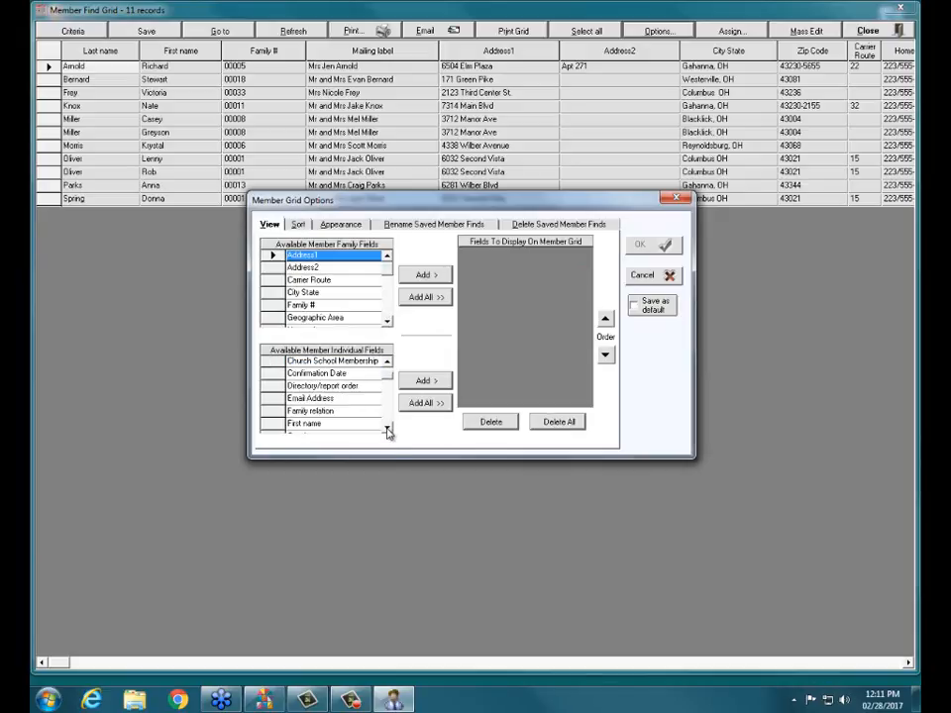
{"action": "left_click", "coordinate": [387, 430]}
{"action": "left_click", "coordinate": [387, 430]}
{"action": "left_click", "coordinate": [387, 430]}
{"action": "left_click", "coordinate": [332, 413]}
{"action": "left_click_drag", "start_coordinate": [332, 412], "coordinate": [560, 295]}
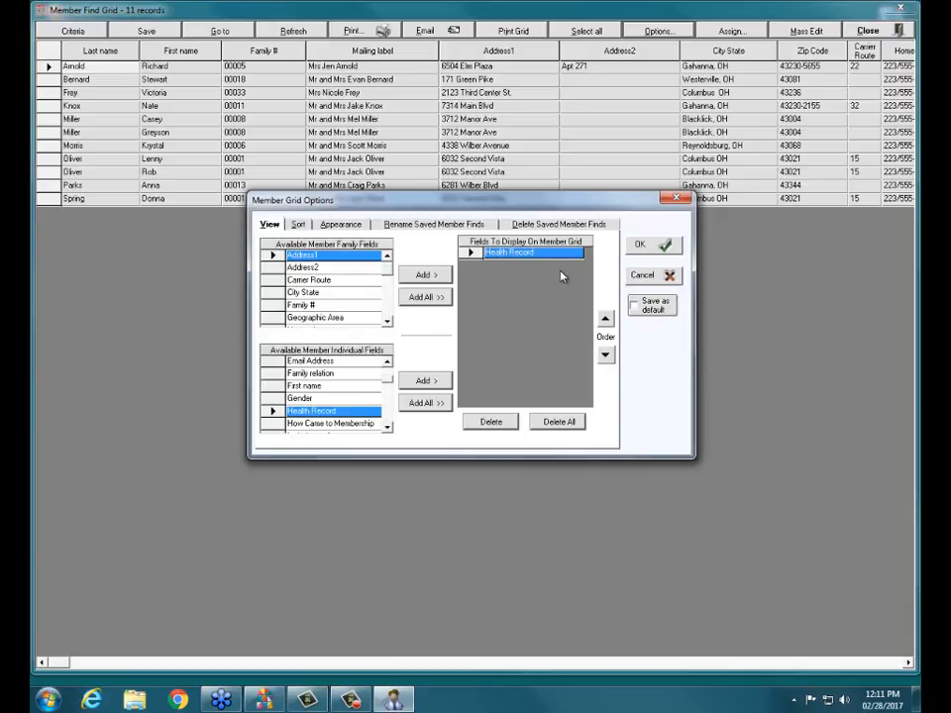
Add the individual field Last name to the member grid's display fields
{"action": "left_click", "coordinate": [387, 429]}
{"action": "left_click", "coordinate": [387, 428]}
{"action": "left_click", "coordinate": [387, 429]}
{"action": "left_click", "coordinate": [387, 429]}
{"action": "double_click", "coordinate": [327, 411]}
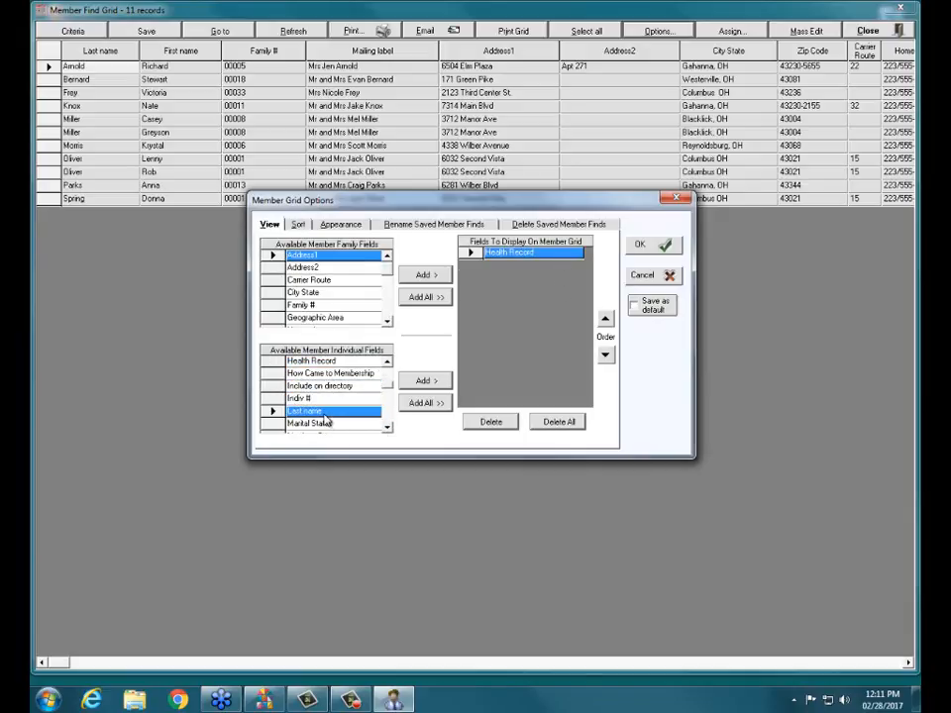
Add the individual field First name to the display fields and apply the member grid options
{"action": "left_click", "coordinate": [387, 361]}
{"action": "left_click", "coordinate": [388, 361]}
{"action": "left_click", "coordinate": [387, 361]}
{"action": "left_click", "coordinate": [387, 360]}
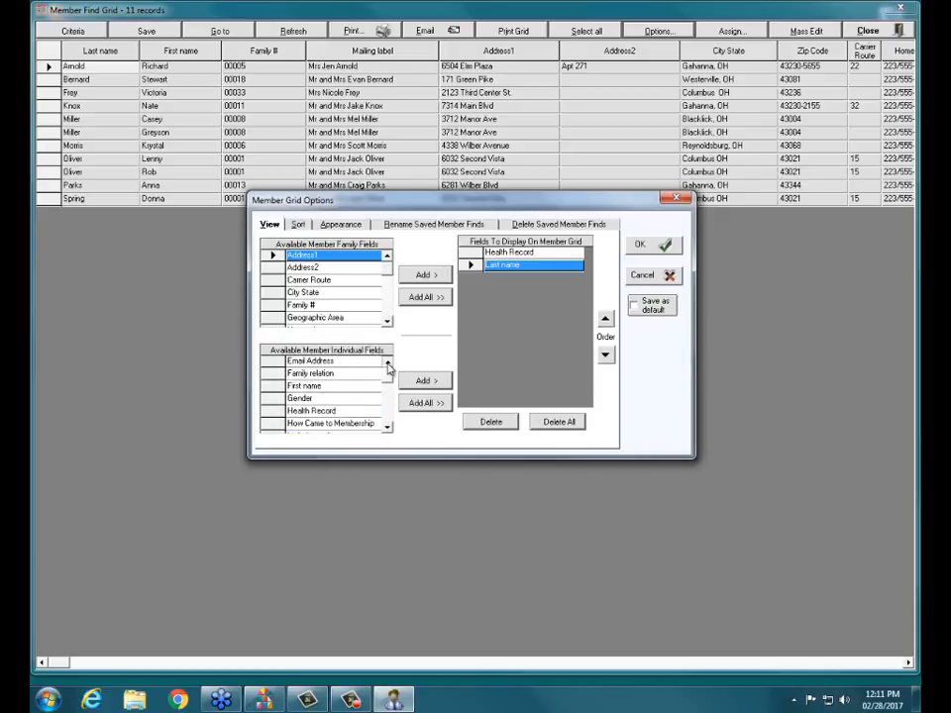
{"action": "double_click", "coordinate": [318, 385]}
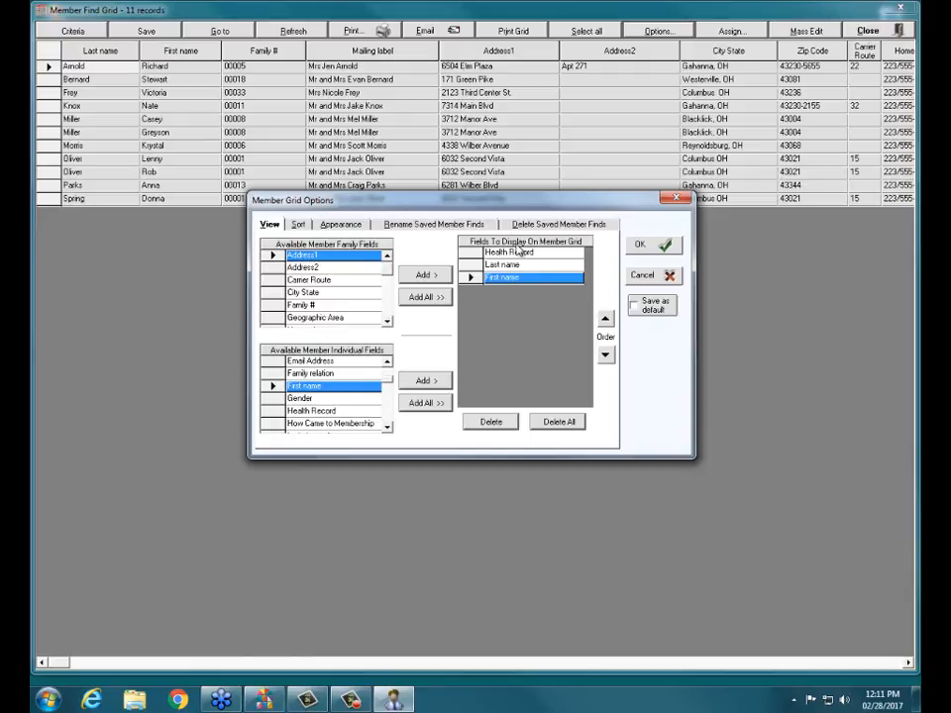
{"action": "left_click", "coordinate": [658, 244]}
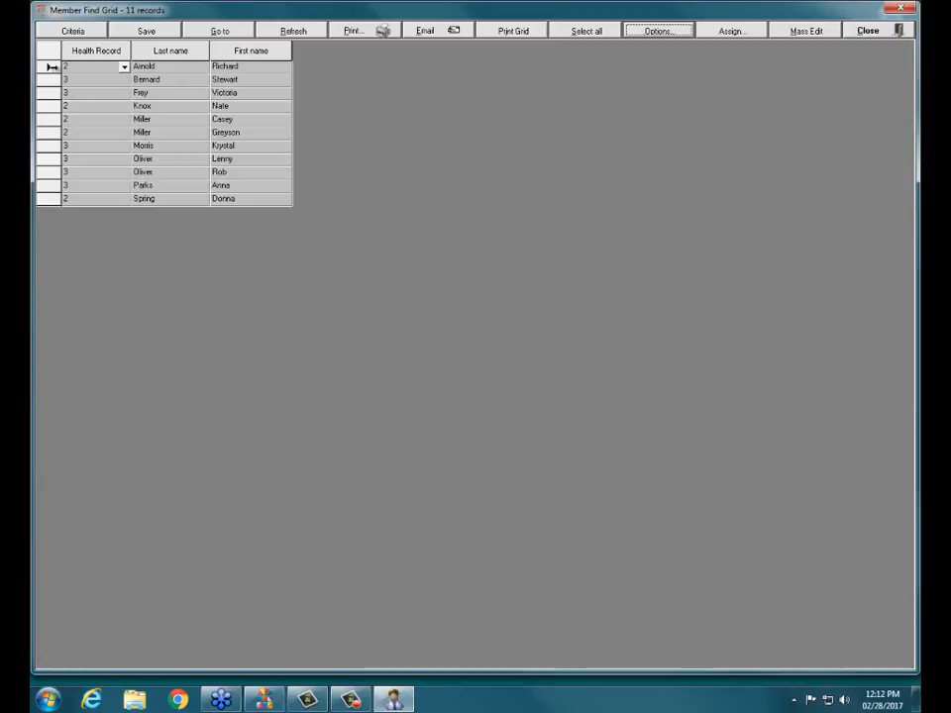
Select all members with Health Record code 2 in the find grid except the one in the last row
{"action": "left_click", "coordinate": [51, 66]}
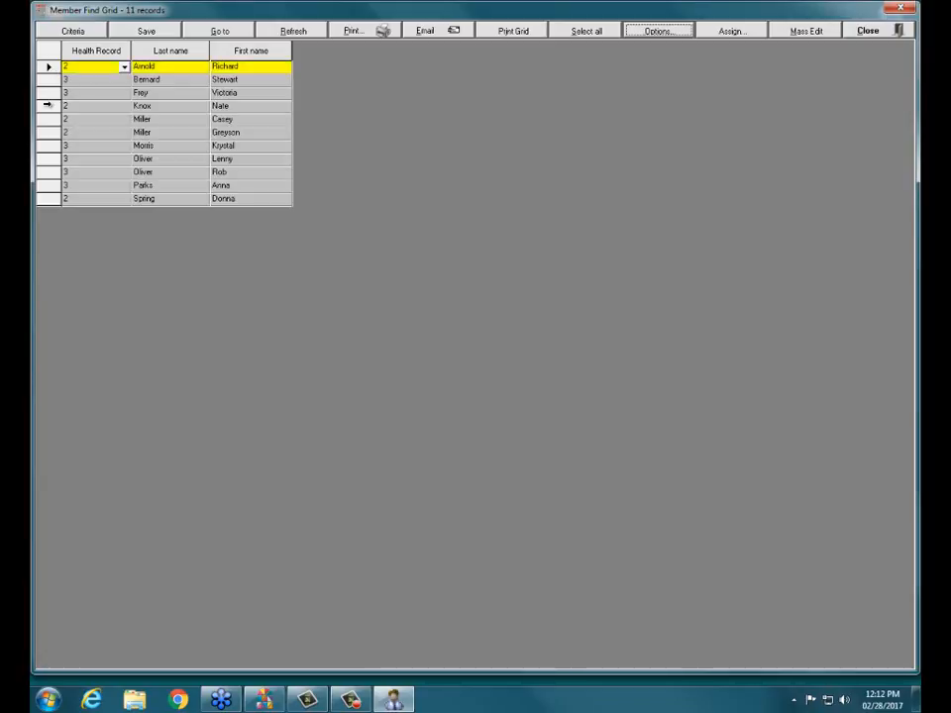
{"action": "left_click", "coordinate": [51, 106]}
{"action": "left_click", "coordinate": [52, 119]}
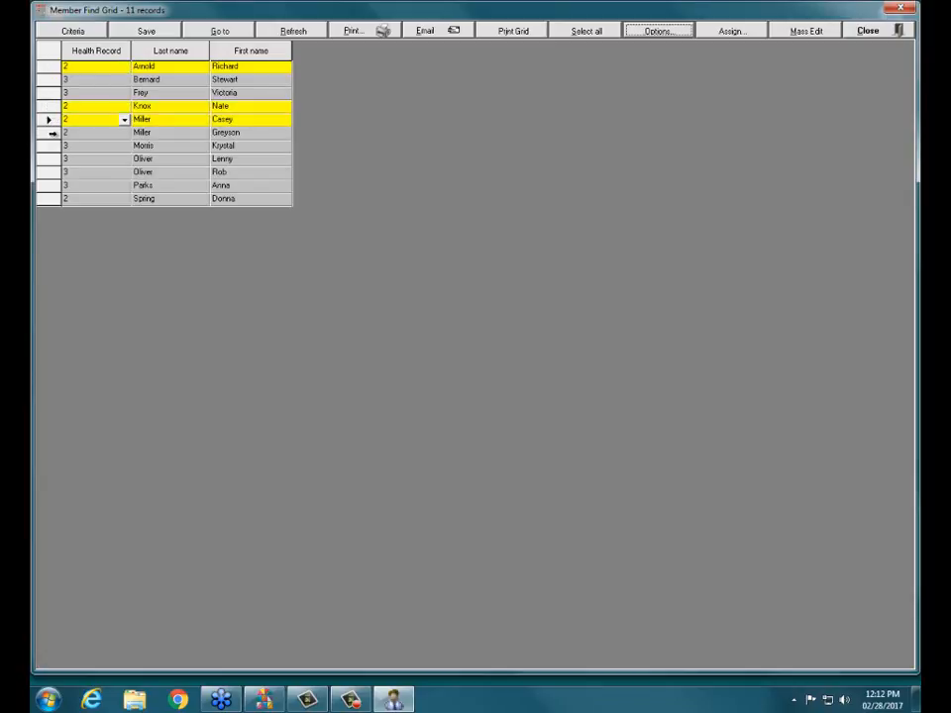
{"action": "left_click", "coordinate": [52, 132]}
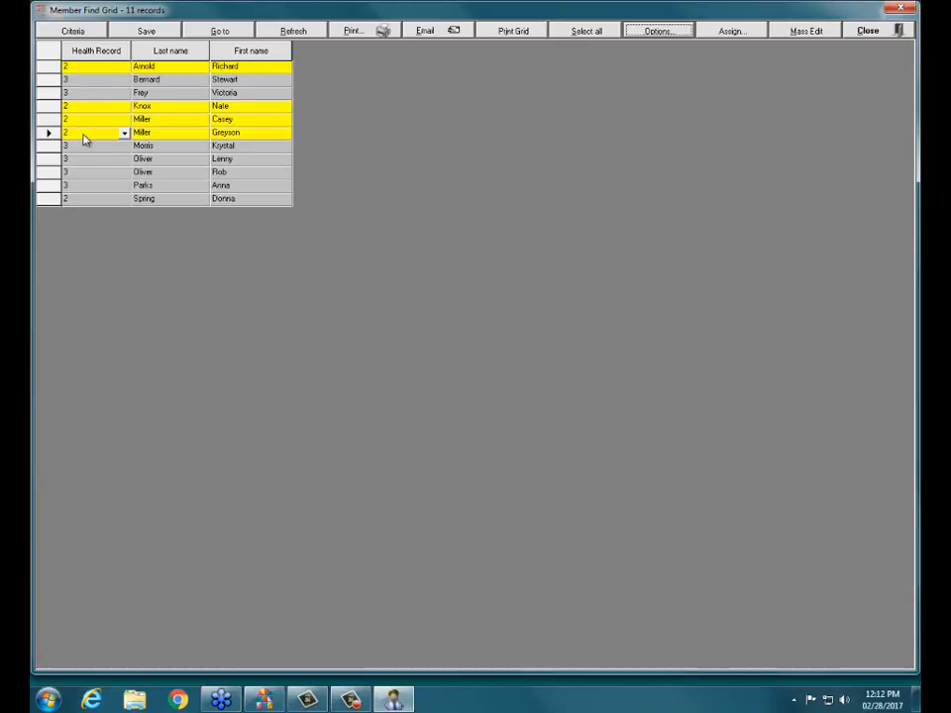
Set up a mass edit of the Health Record field that replaces 2 with 1 in selected records only
{"action": "left_click", "coordinate": [805, 33]}
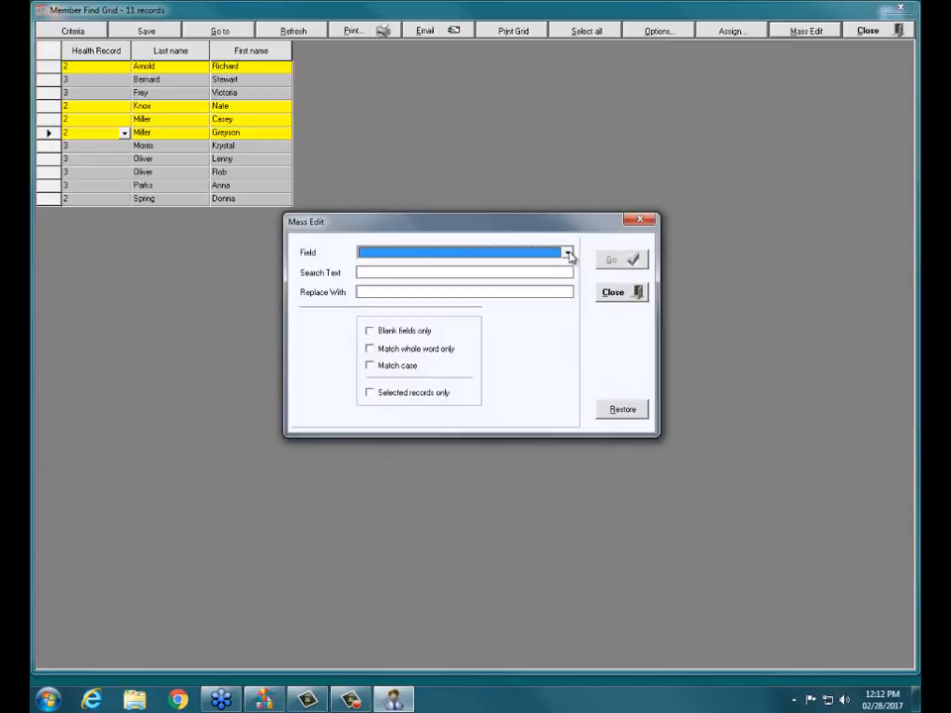
{"action": "left_click", "coordinate": [569, 253]}
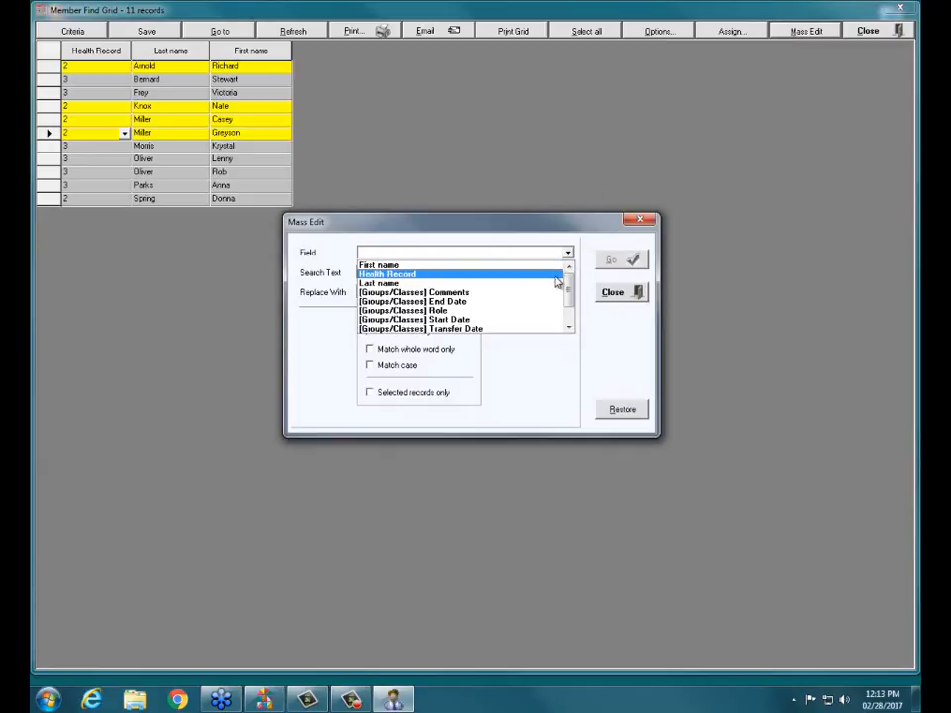
{"action": "left_click", "coordinate": [556, 276]}
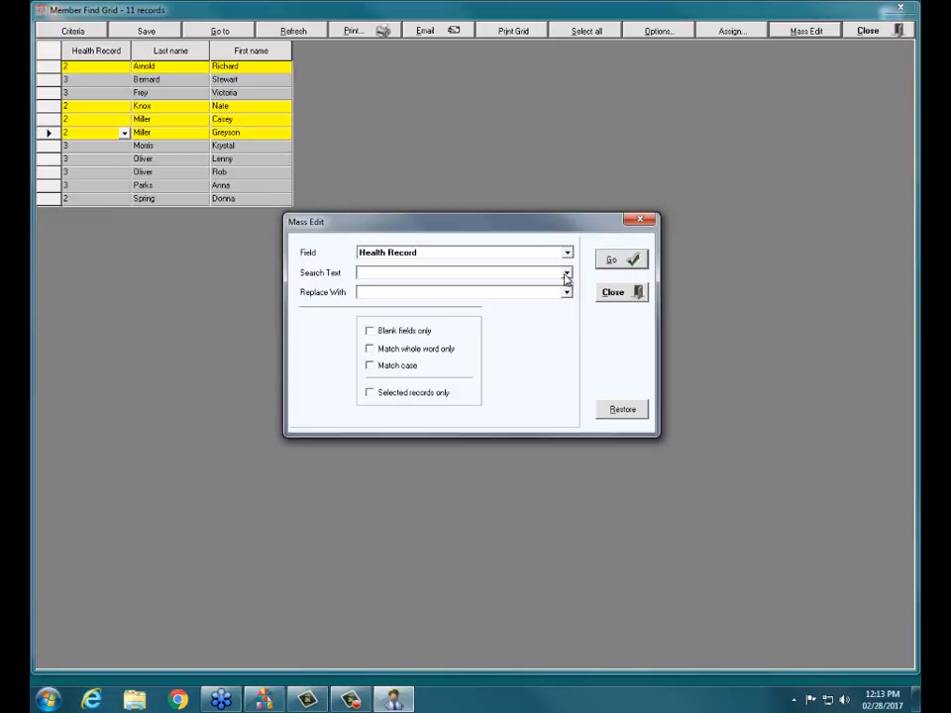
{"action": "left_click", "coordinate": [566, 274]}
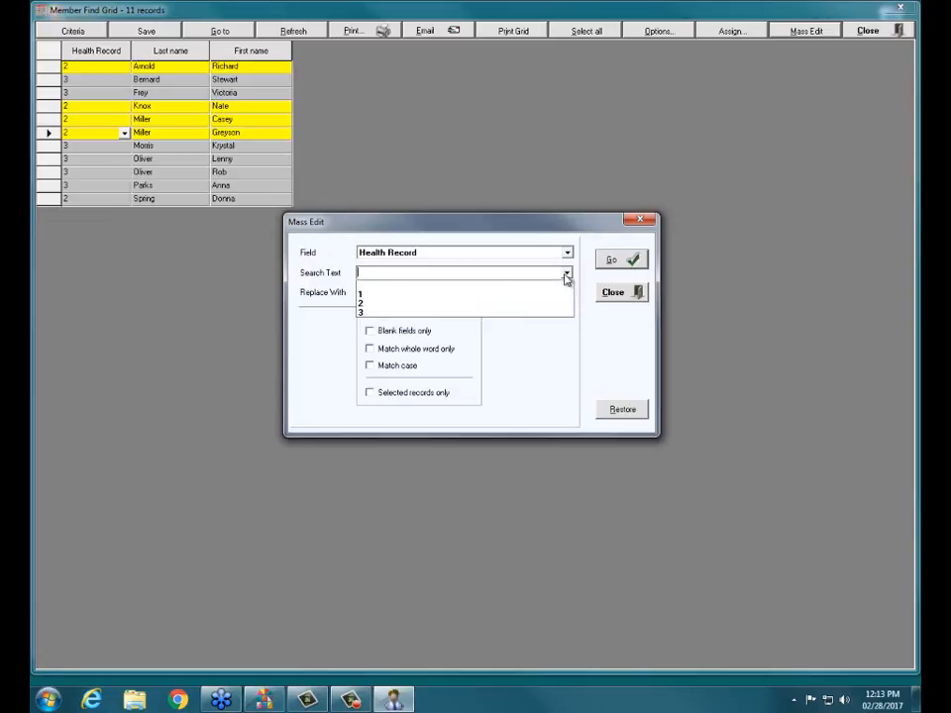
{"action": "left_click", "coordinate": [364, 306]}
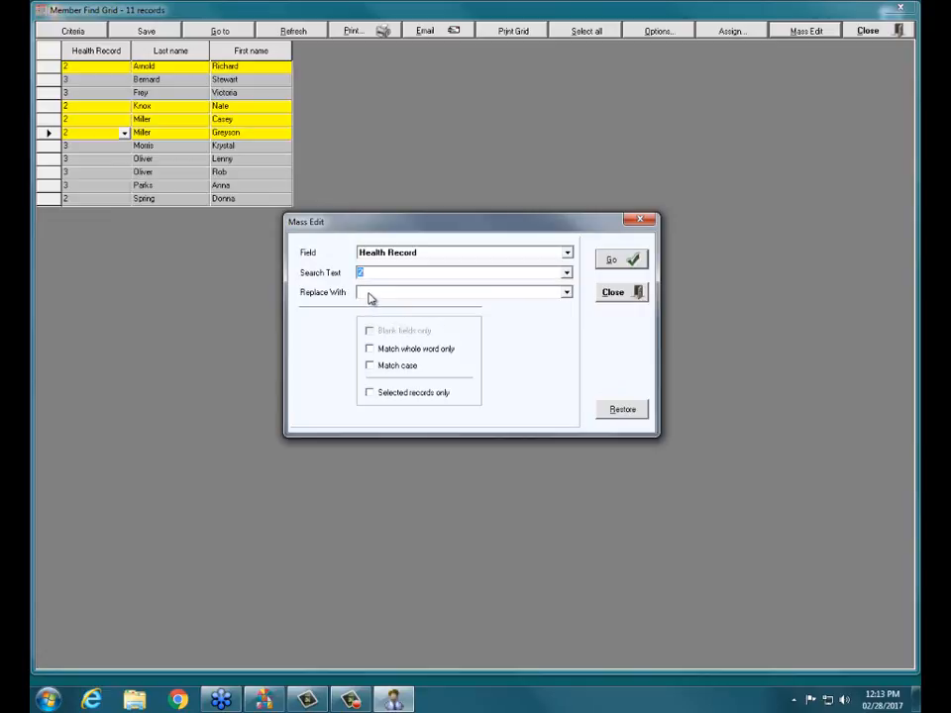
{"action": "left_click", "coordinate": [369, 297]}
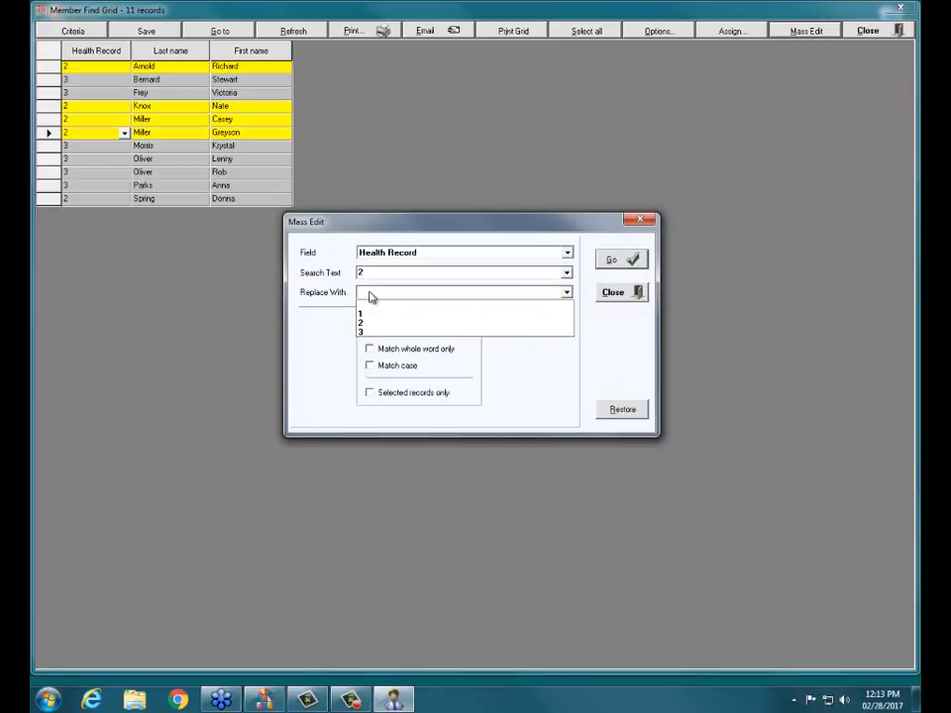
{"action": "left_click", "coordinate": [375, 314]}
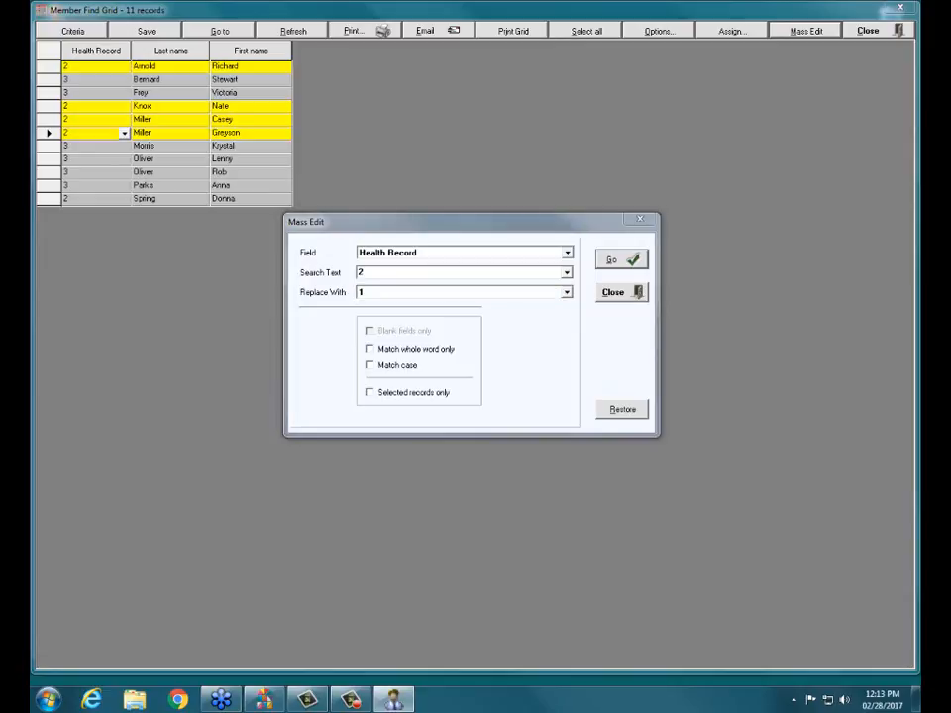
{"action": "left_click_drag", "start_coordinate": [361, 392], "coordinate": [447, 392]}
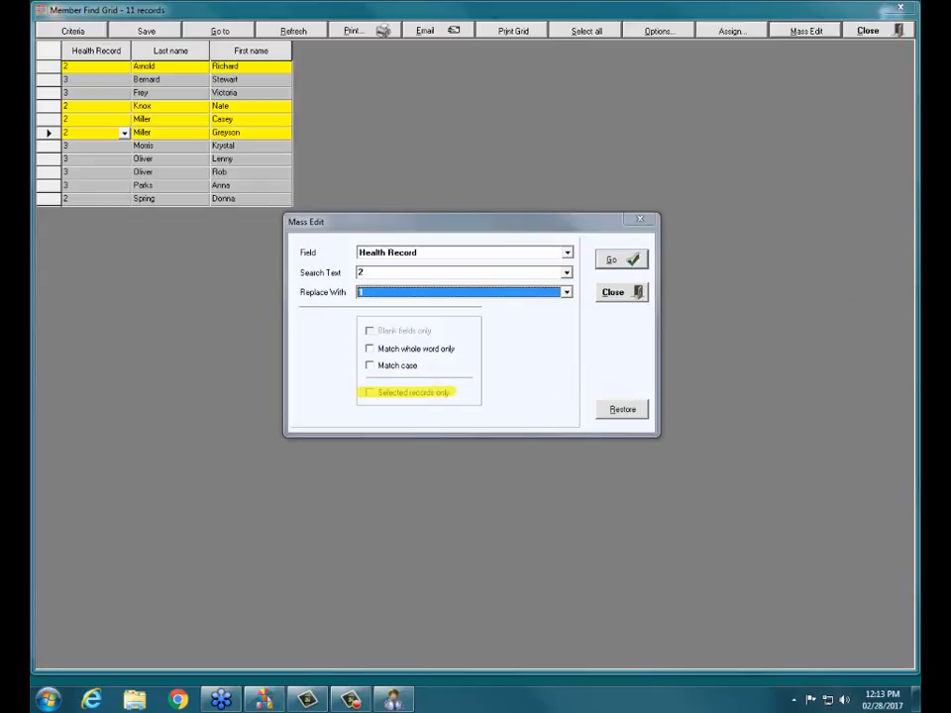
{"action": "left_click", "coordinate": [414, 394]}
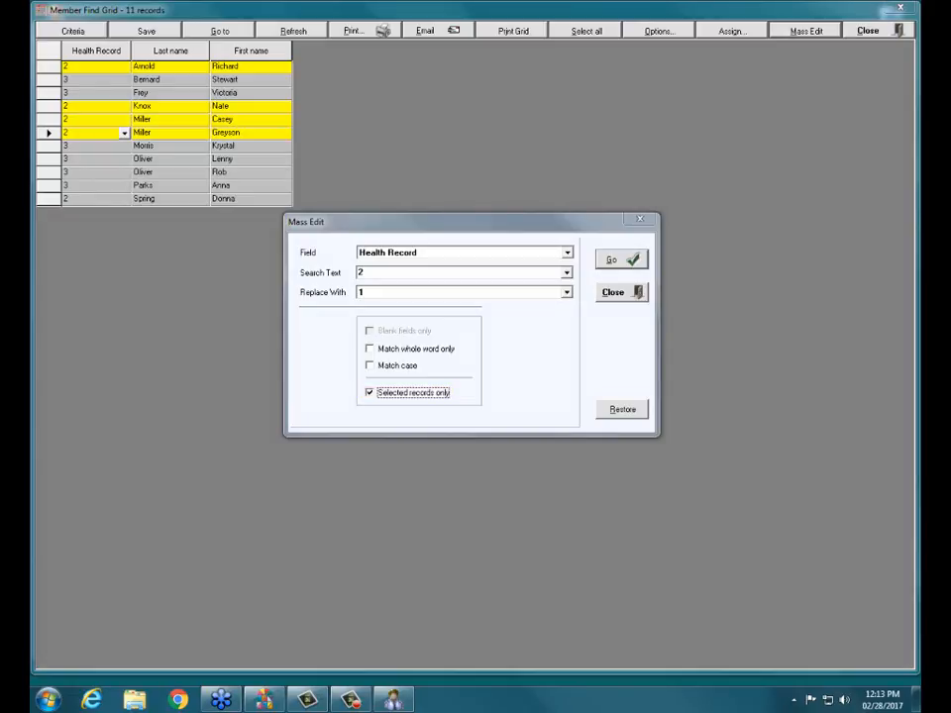
Run the mass edit replacing Health Record 2 with 1, accept the changes and close the mass edit
{"action": "left_click", "coordinate": [620, 262]}
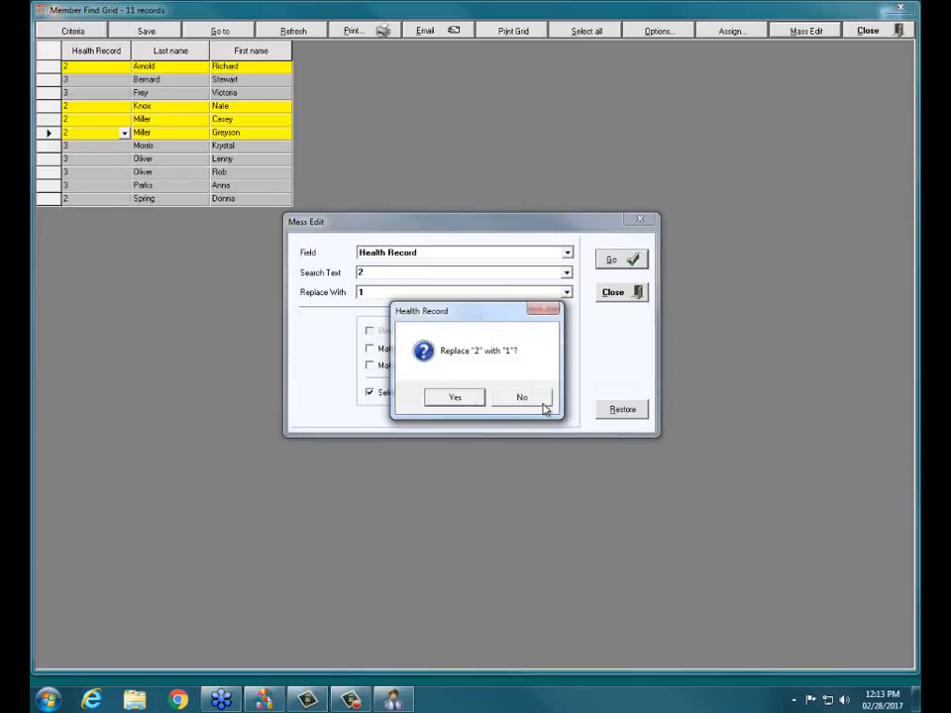
{"action": "left_click", "coordinate": [459, 397]}
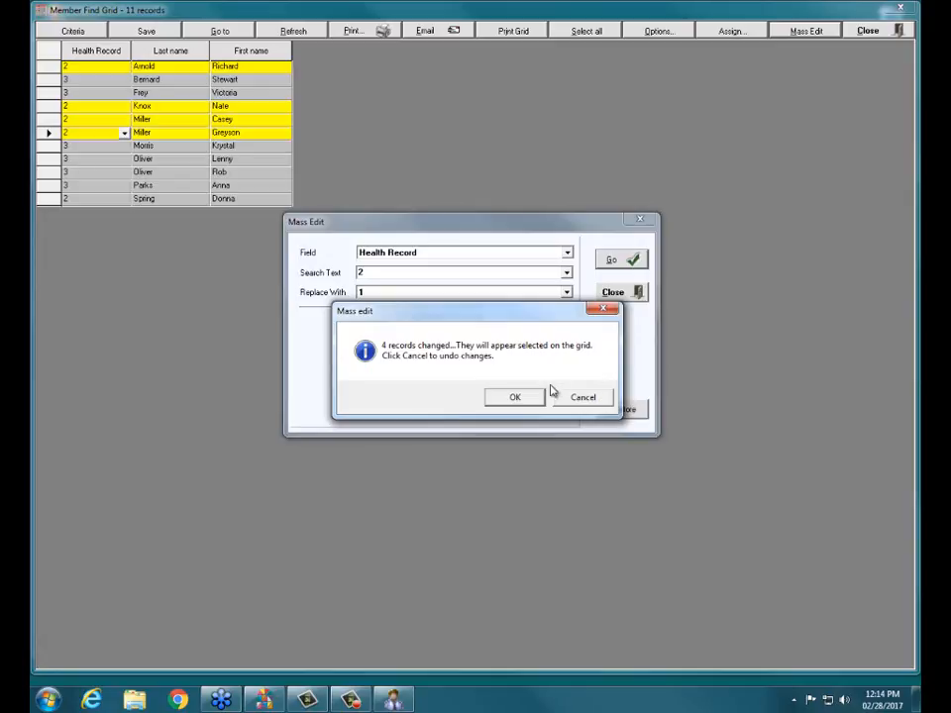
{"action": "left_click", "coordinate": [515, 397]}
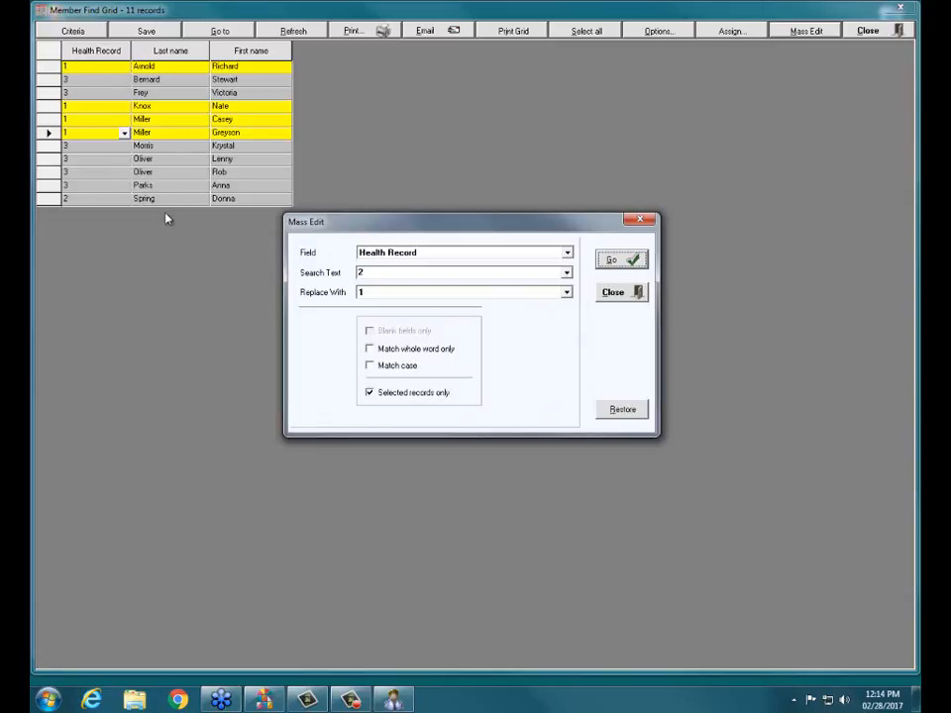
{"action": "left_click", "coordinate": [622, 295]}
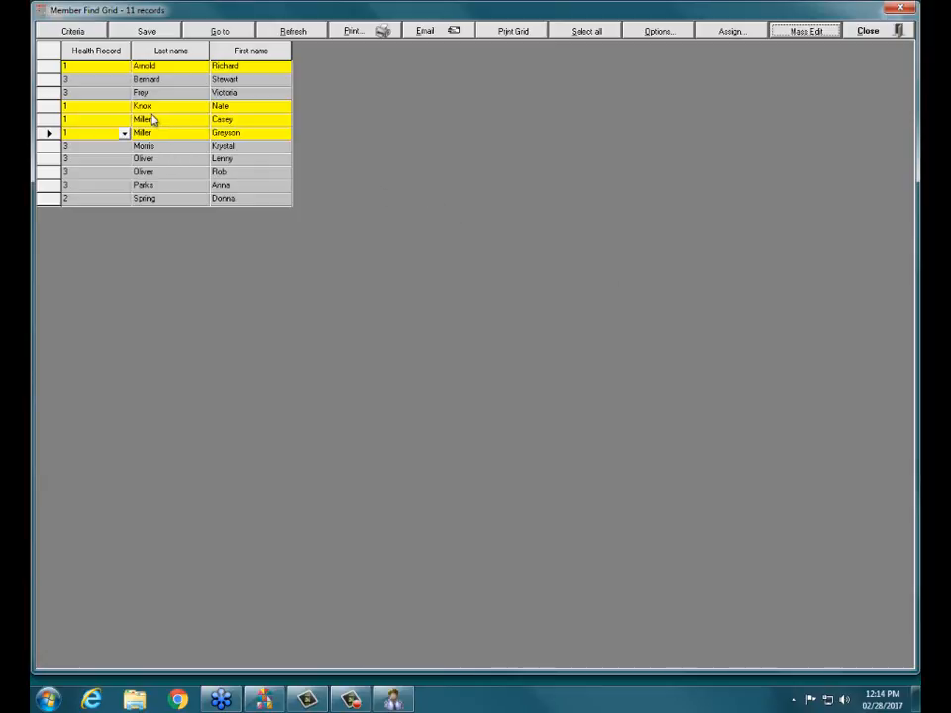
Select all members whose Health Record code is 3 in the find grid
{"action": "left_click", "coordinate": [49, 79]}
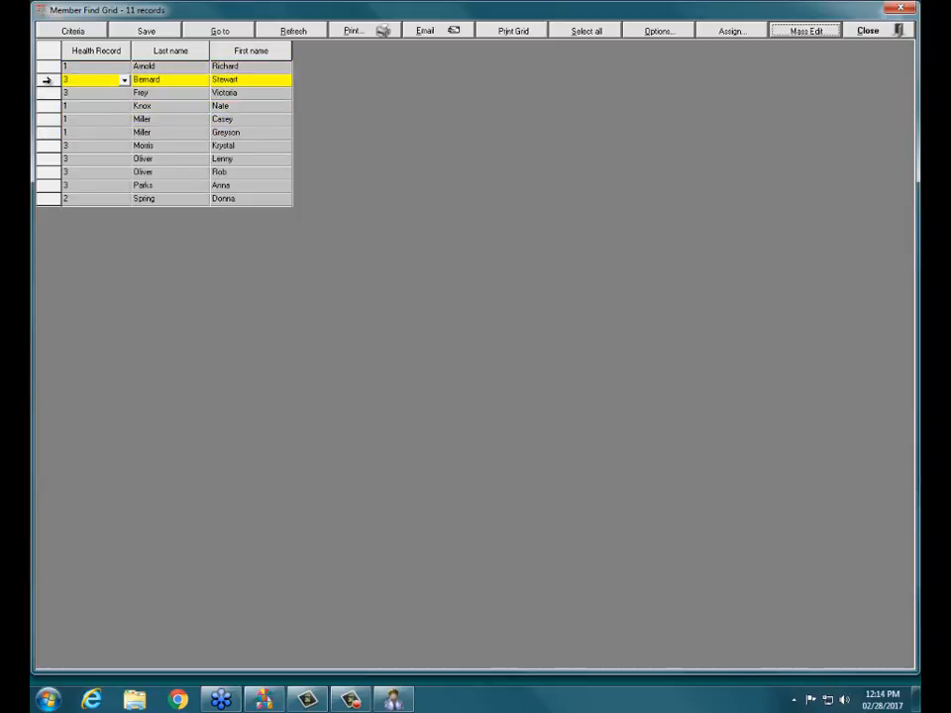
{"action": "left_click", "coordinate": [45, 92], "text": "ctrl"}
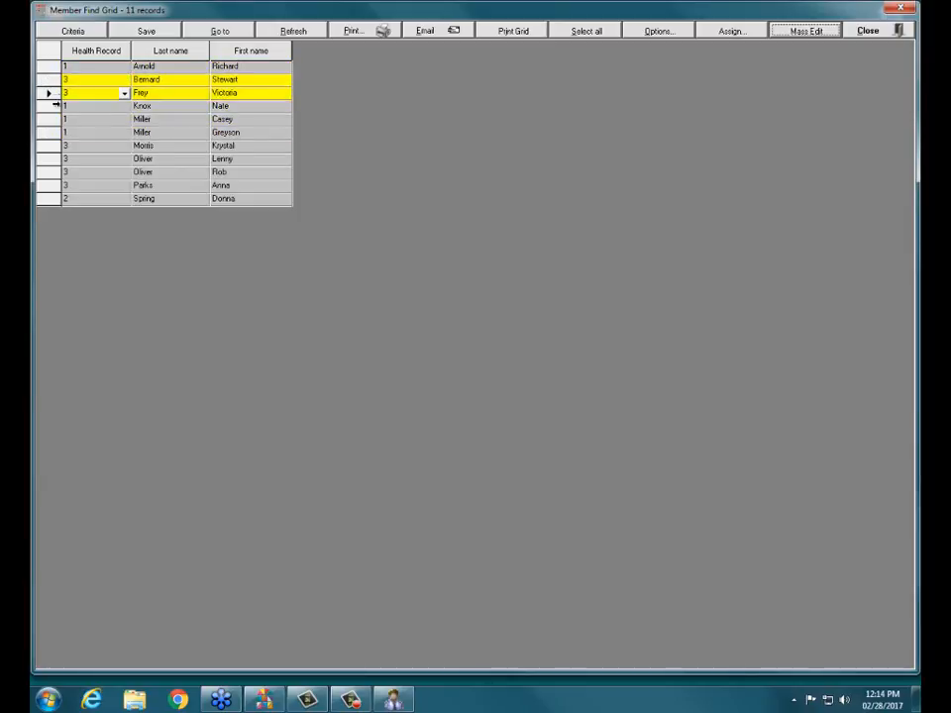
{"action": "left_click", "coordinate": [49, 146], "text": "ctrl"}
{"action": "left_click", "coordinate": [49, 159], "text": "ctrl"}
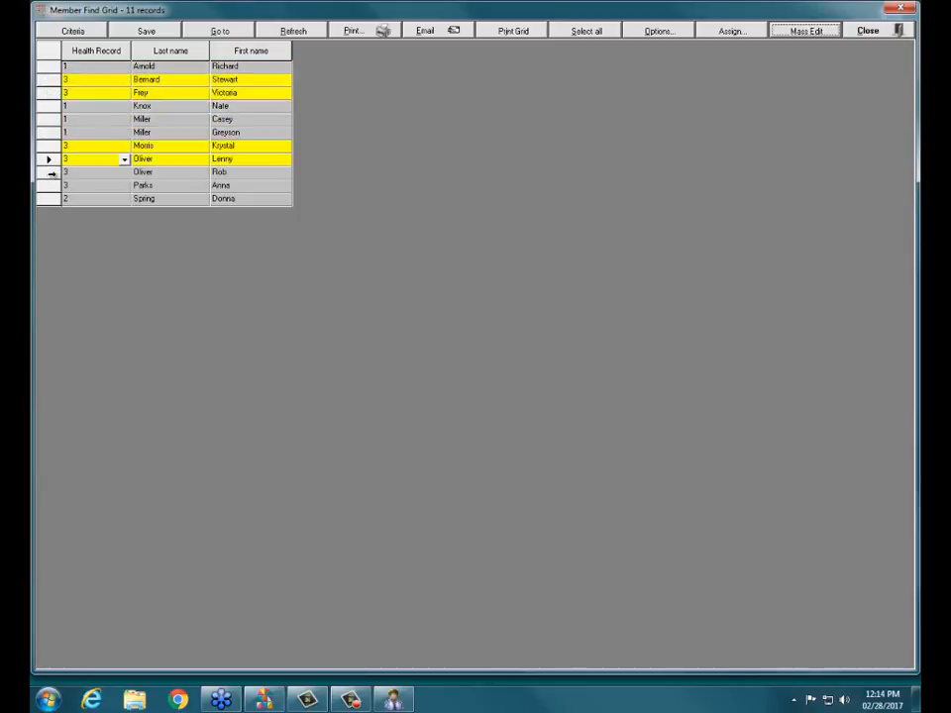
{"action": "left_click", "coordinate": [49, 171], "text": "ctrl"}
{"action": "left_click", "coordinate": [49, 185], "text": "ctrl"}
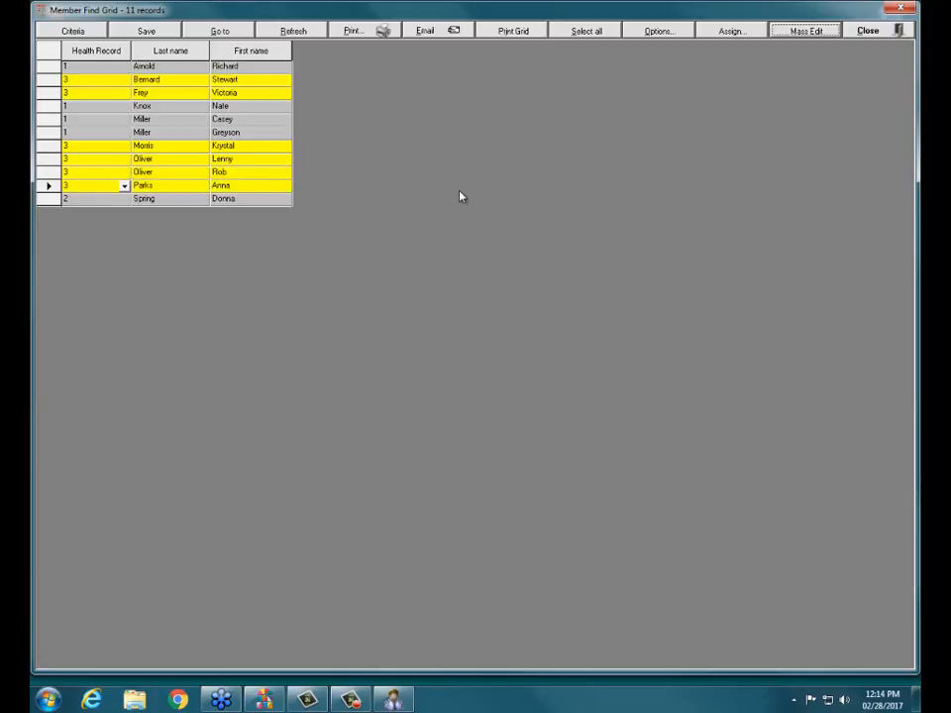
Set up a mass edit of the Health Record field that replaces 3 with 1 in selected records only
{"action": "left_click", "coordinate": [805, 30]}
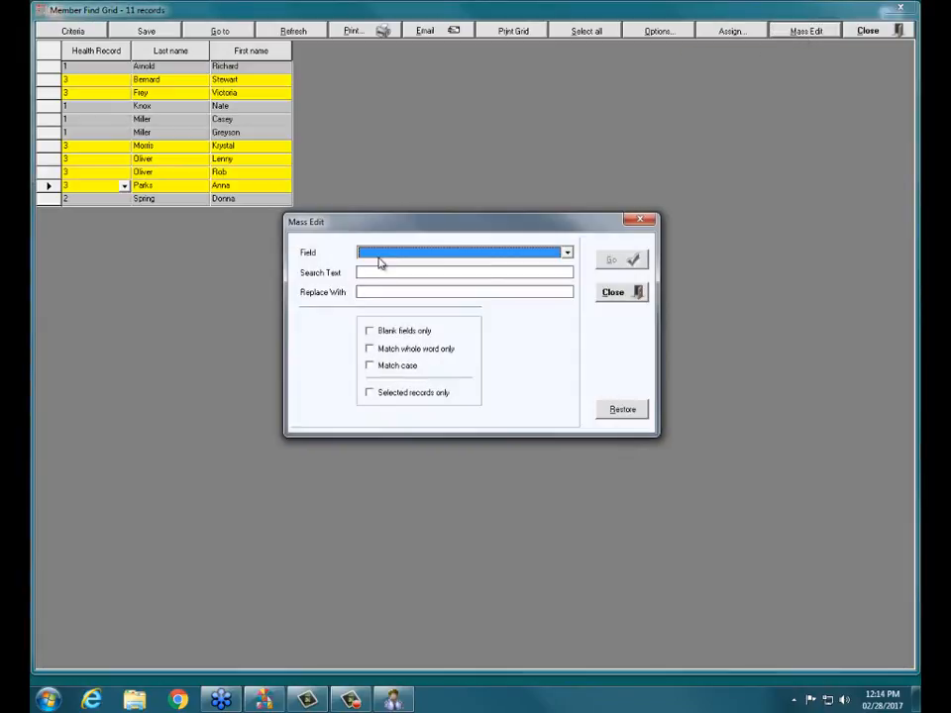
{"action": "left_click", "coordinate": [379, 256]}
{"action": "left_click", "coordinate": [398, 273]}
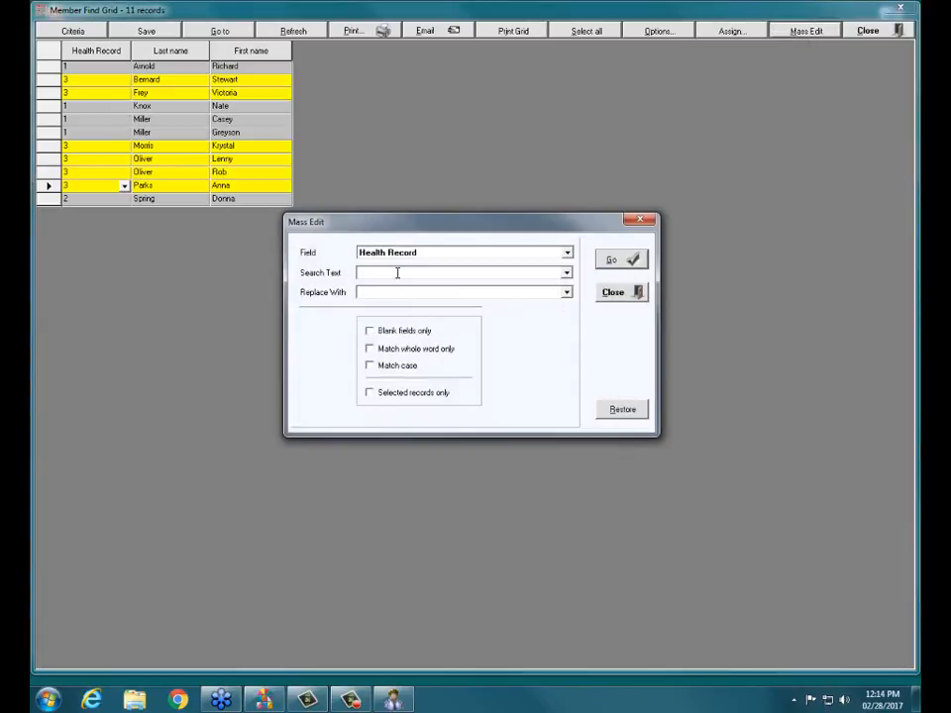
{"action": "left_click", "coordinate": [571, 278]}
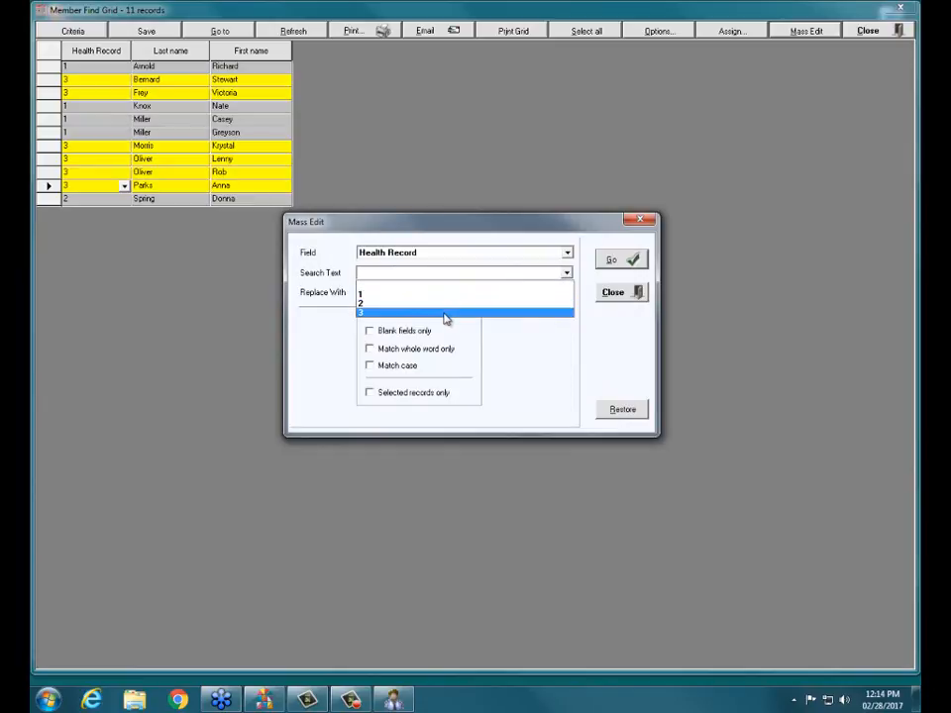
{"action": "left_click", "coordinate": [446, 313]}
{"action": "left_click", "coordinate": [566, 292]}
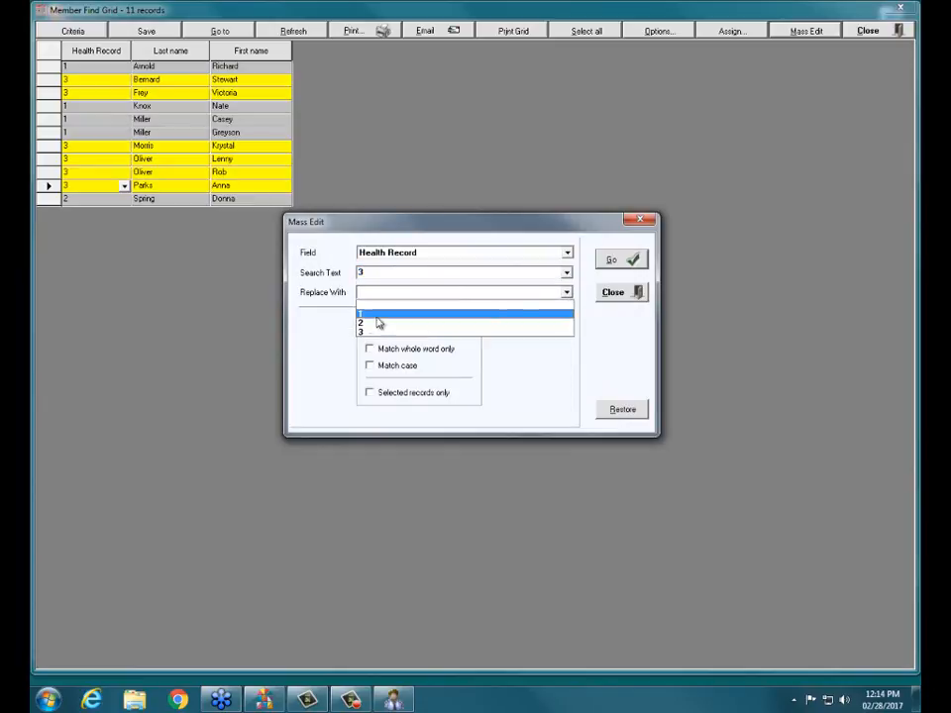
{"action": "left_click", "coordinate": [371, 315]}
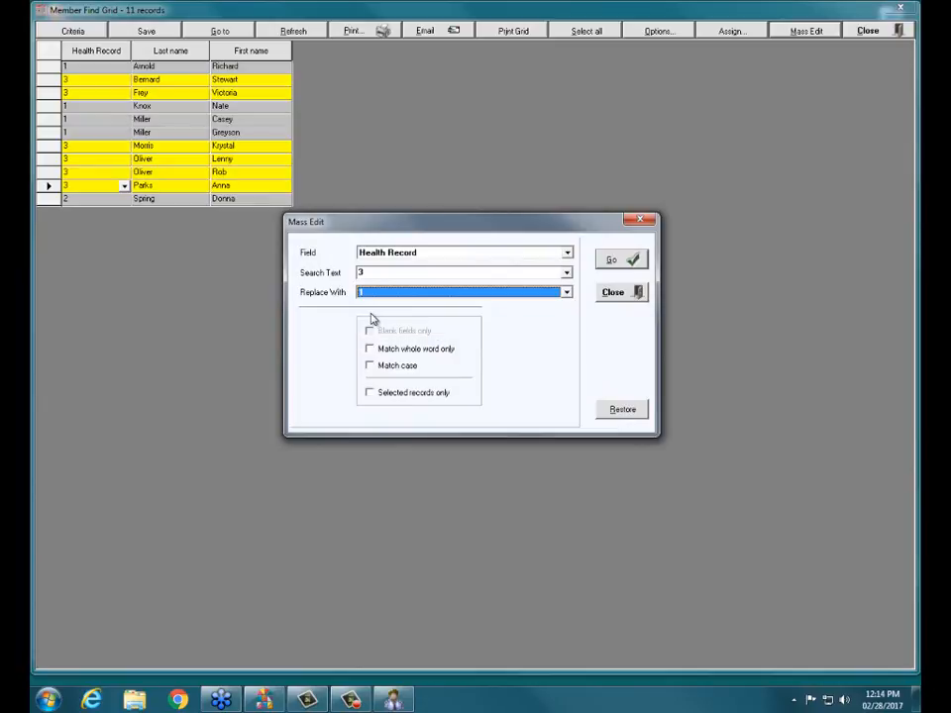
{"action": "left_click", "coordinate": [371, 393]}
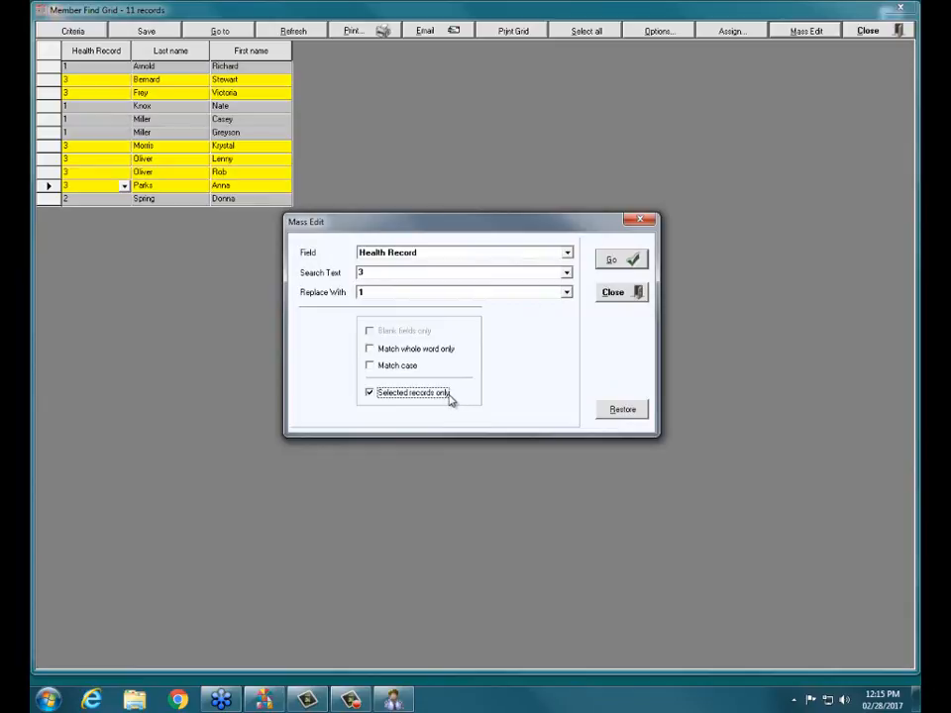
Run the mass edit replacing Health Record 3 with 1, accept the changes and close the mass edit
{"action": "left_click", "coordinate": [634, 261]}
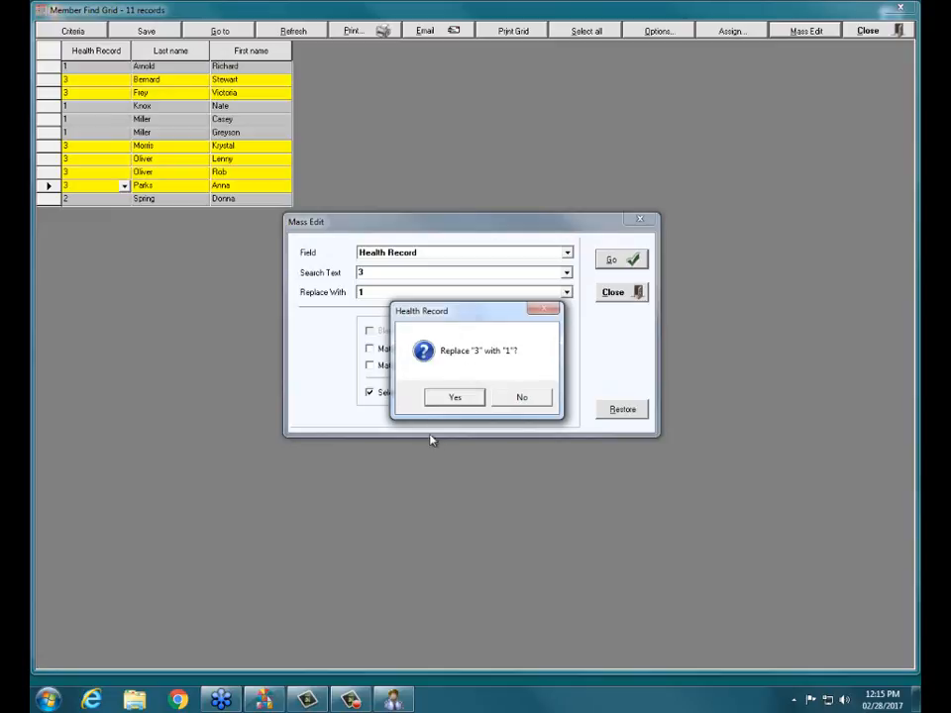
{"action": "left_click", "coordinate": [455, 398]}
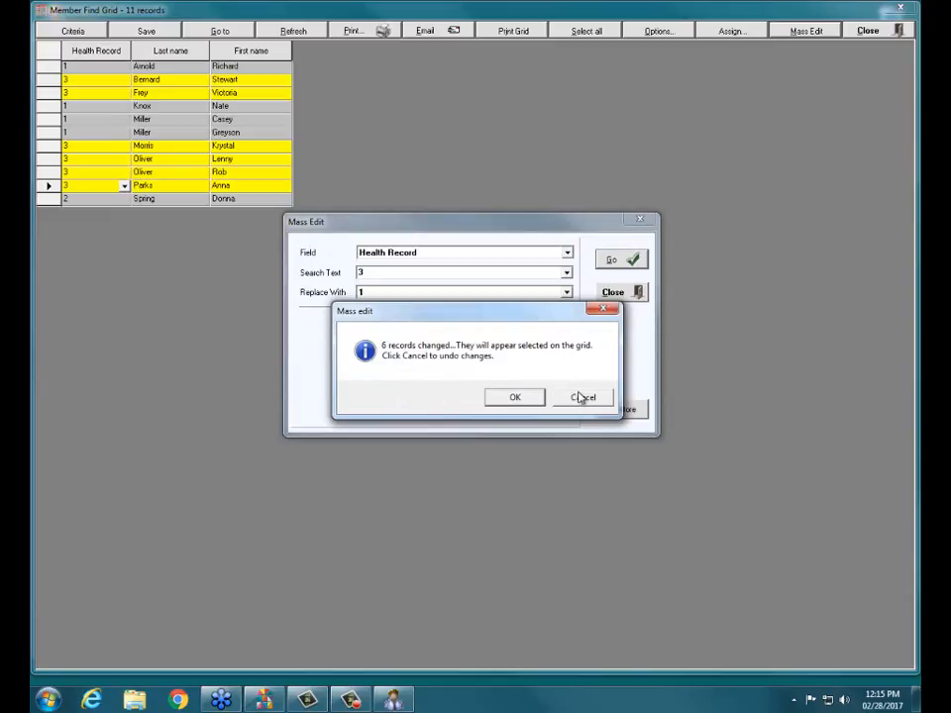
{"action": "left_click", "coordinate": [522, 401]}
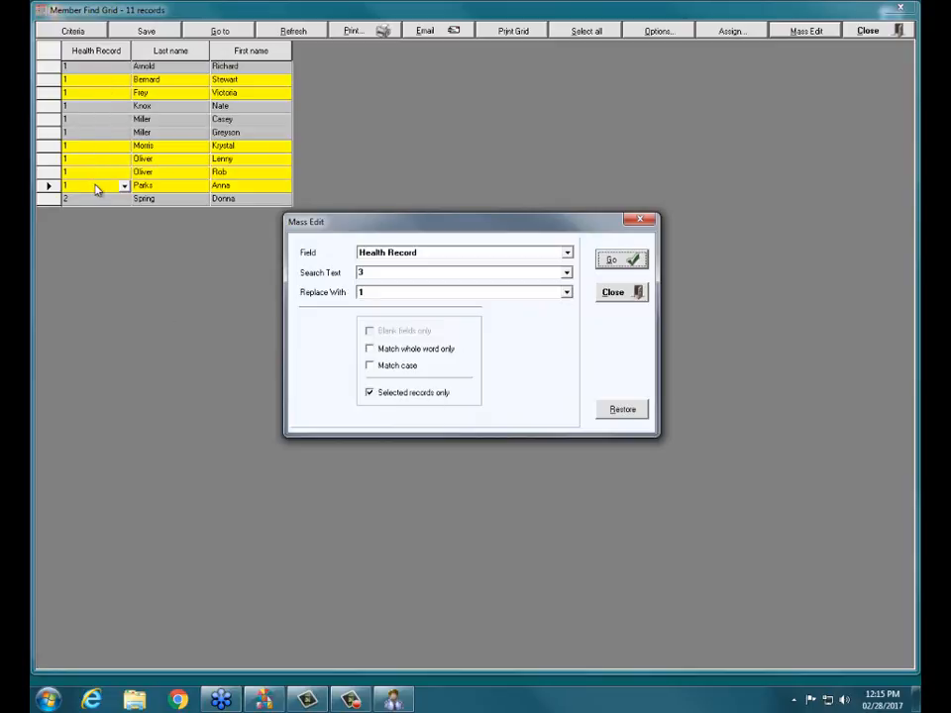
{"action": "left_click", "coordinate": [622, 295]}
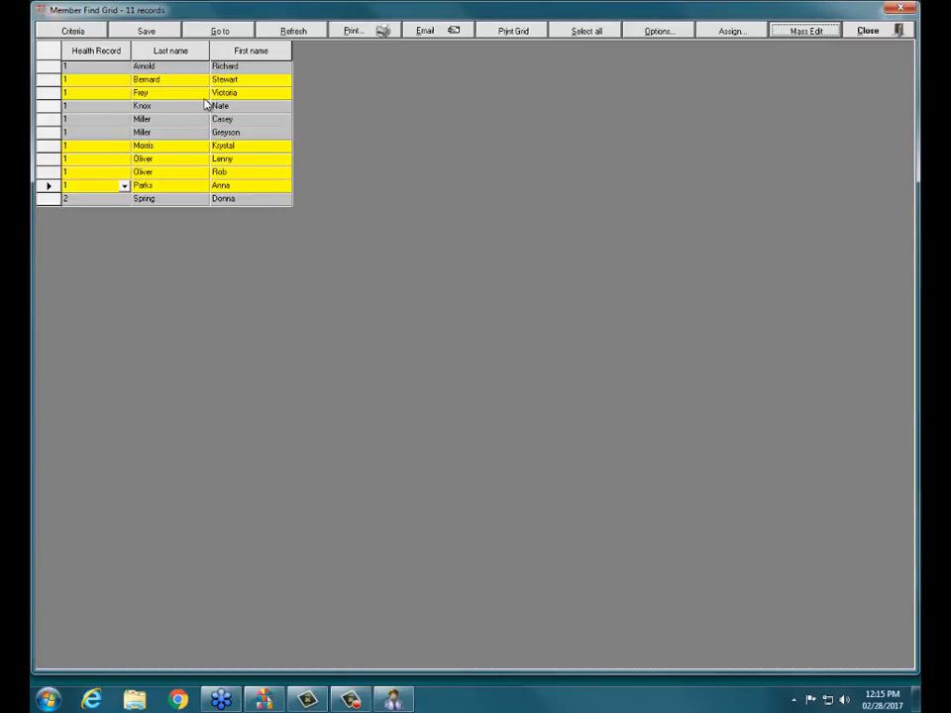
Restore the member and visitor files from the mass edit backup, and close the mass edit and the find grid
{"action": "left_click", "coordinate": [810, 35]}
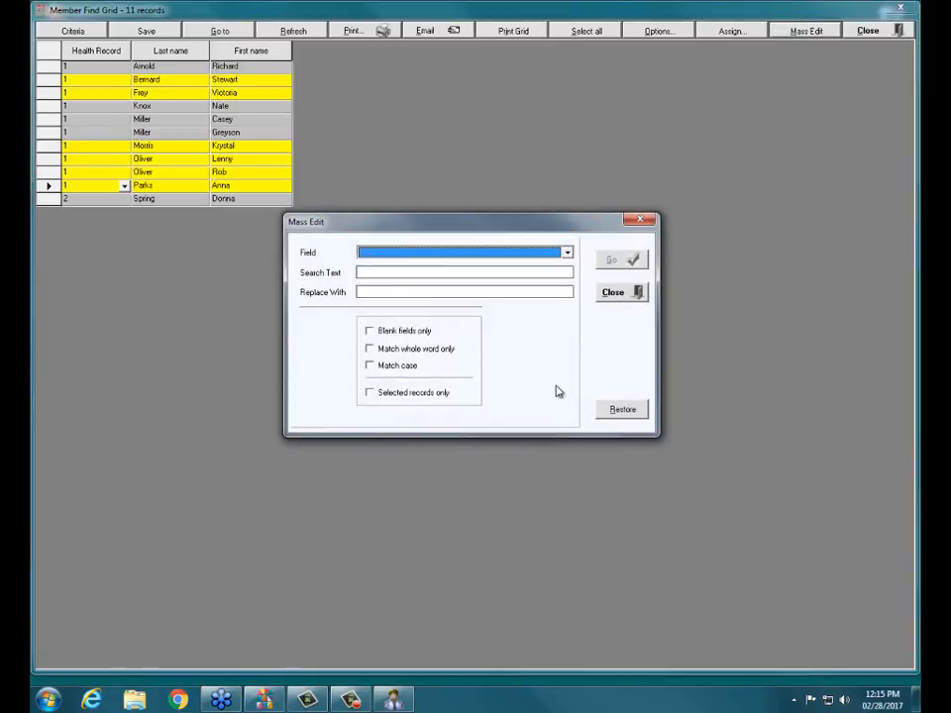
{"action": "left_click", "coordinate": [621, 415]}
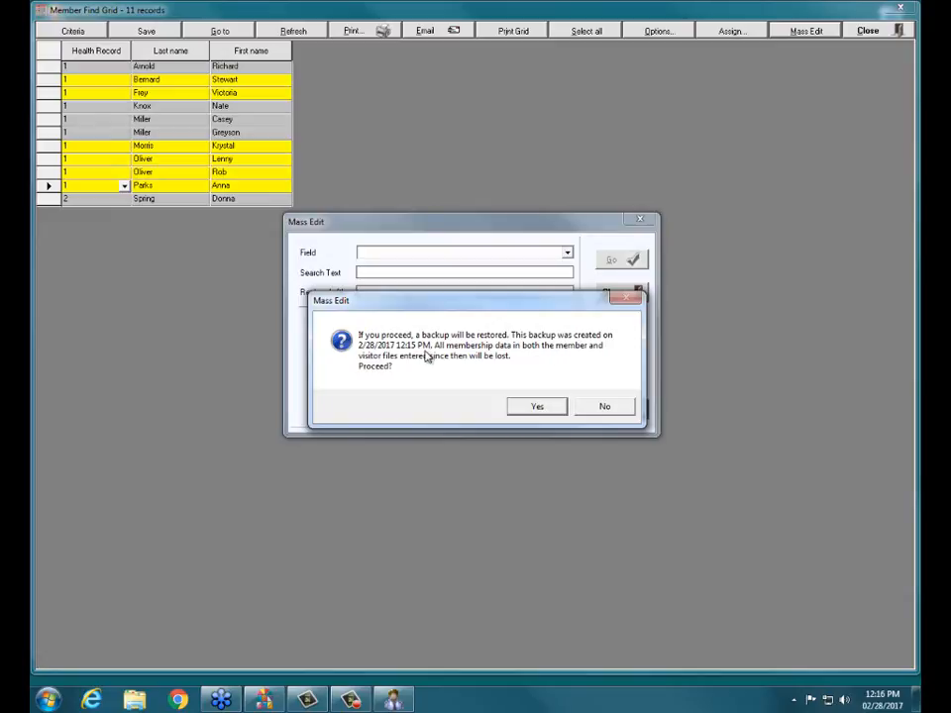
{"action": "left_click", "coordinate": [538, 407]}
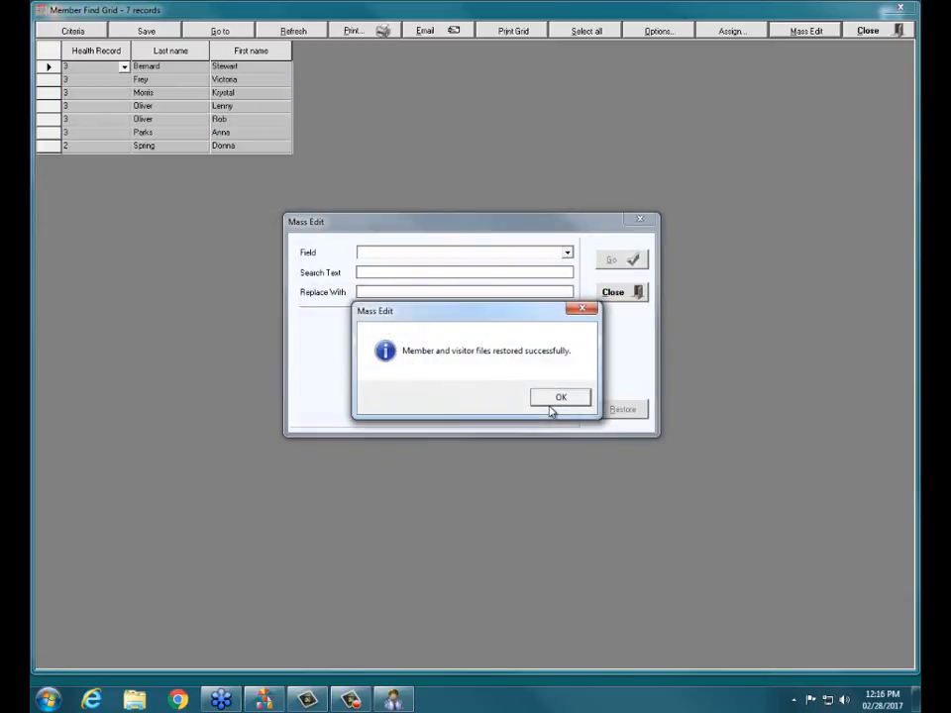
{"action": "left_click", "coordinate": [560, 398]}
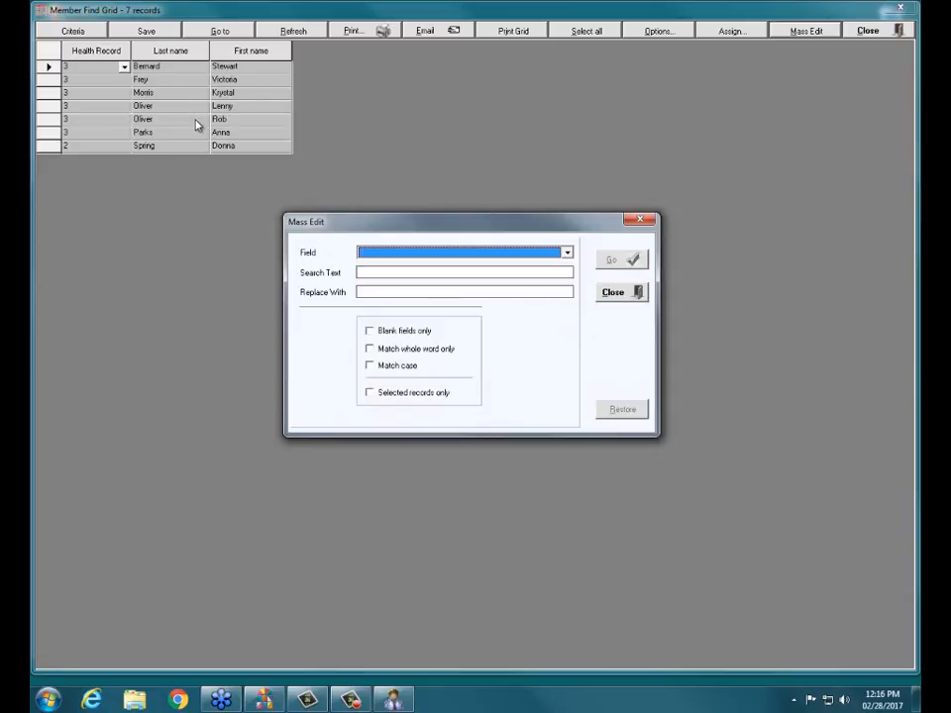
{"action": "left_click", "coordinate": [622, 295]}
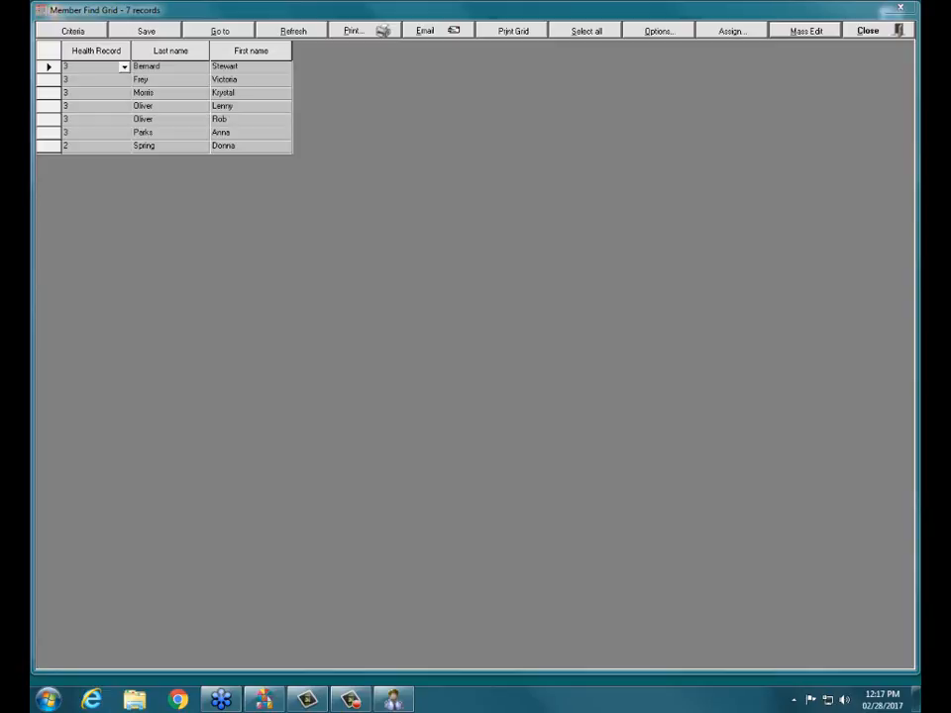
{"action": "left_click", "coordinate": [897, 29]}
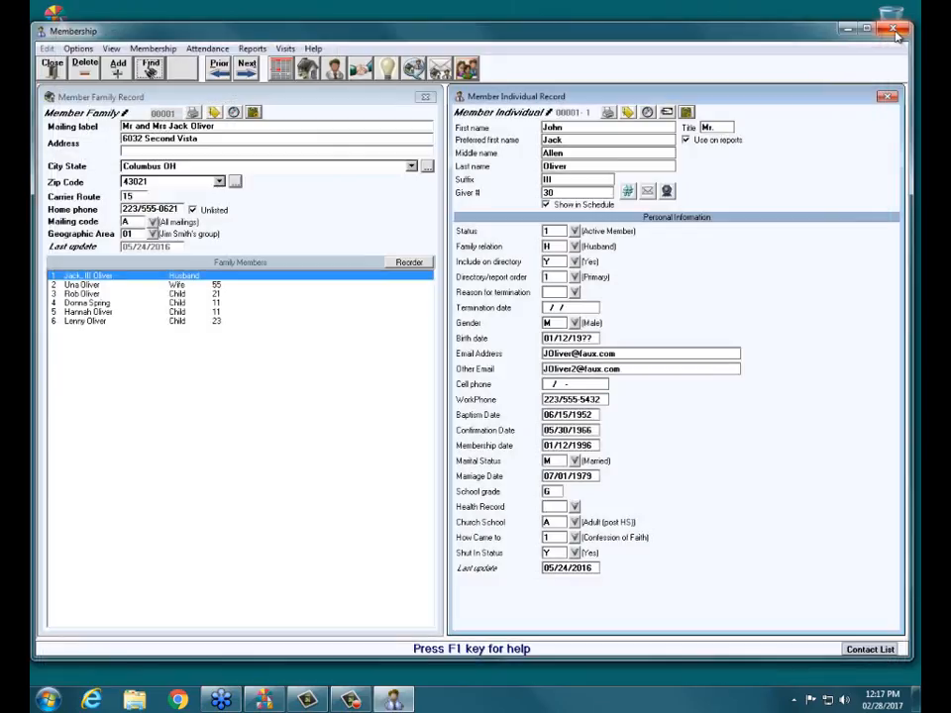